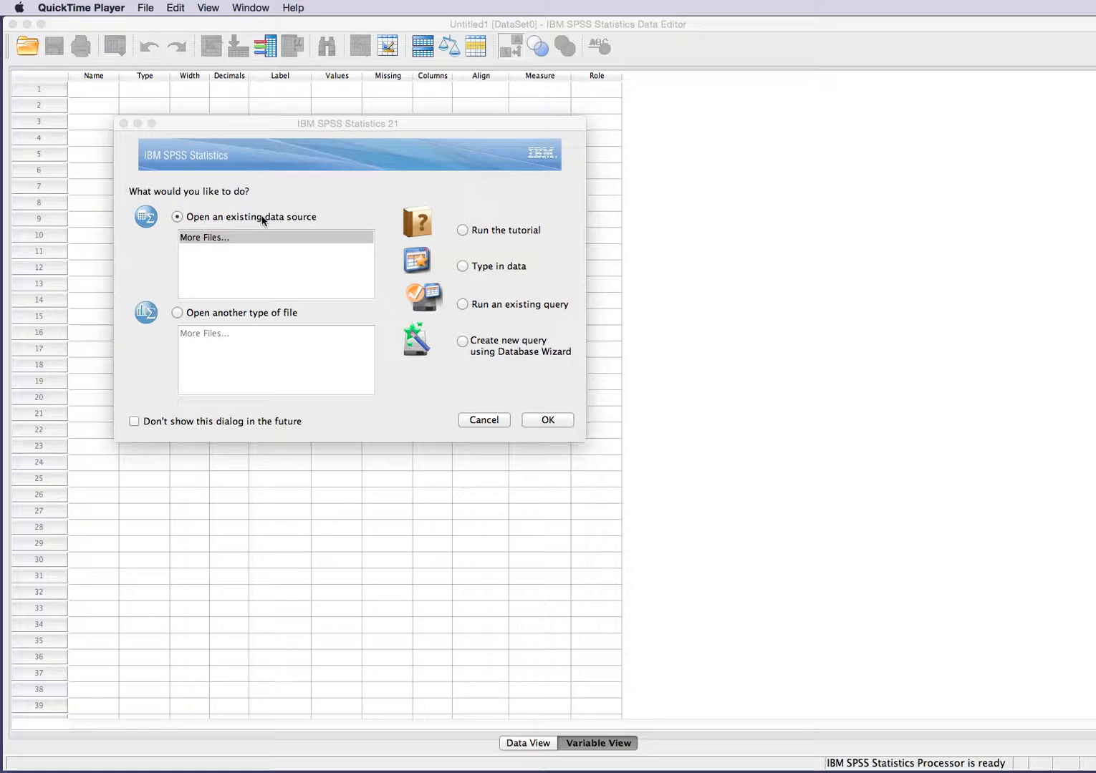
# - Choose to type in data and start with an empty dataset
pyautogui.click(463, 267)
pyautogui.click(463, 266)
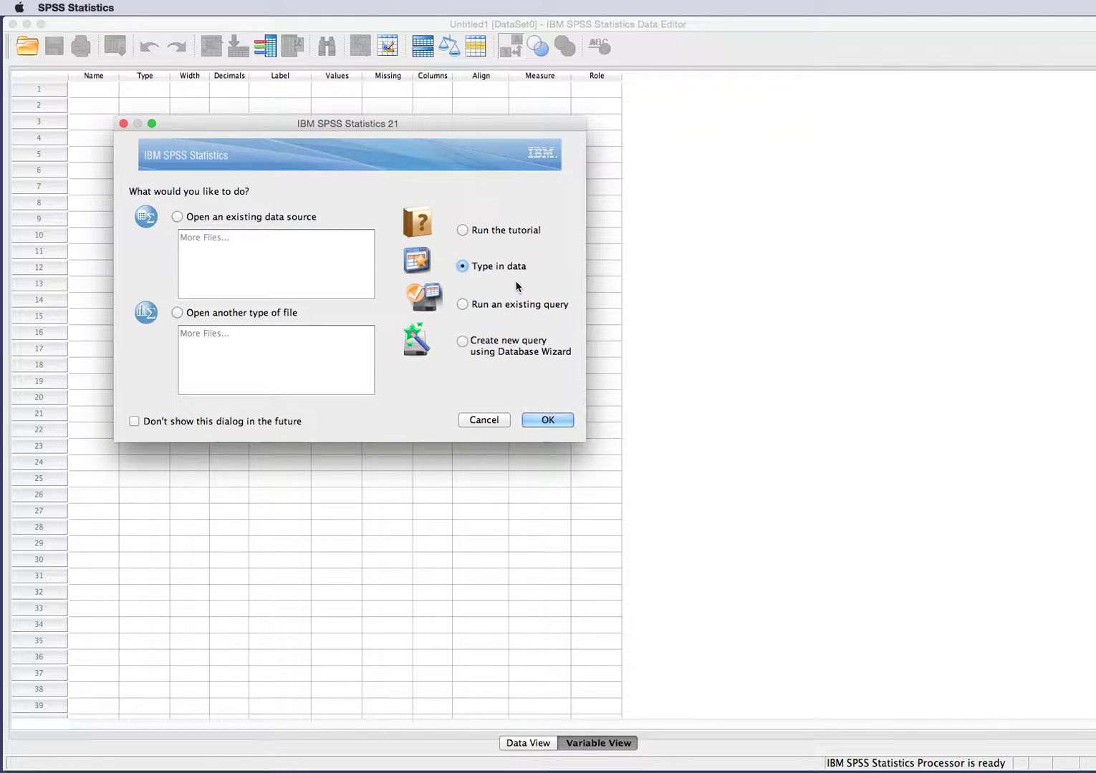
pyautogui.click(548, 421)
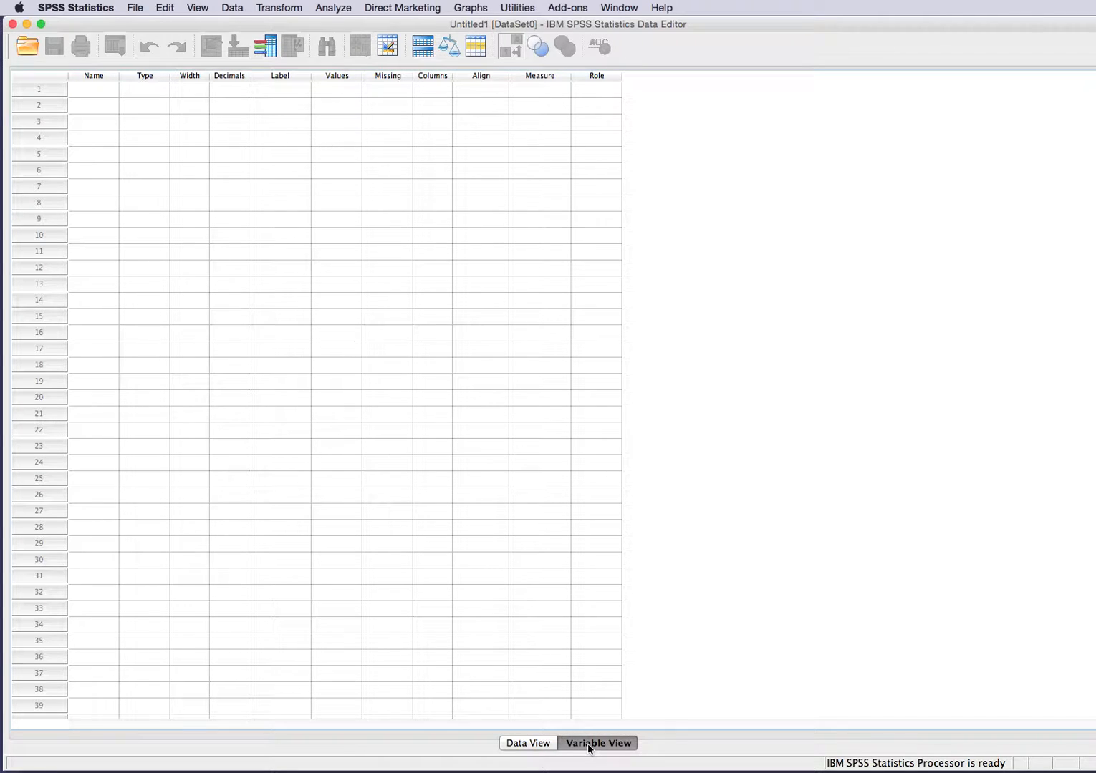
# - Compare the layouts of the empty Data View and Variable View, ending in Variable View
pyautogui.click(530, 745)
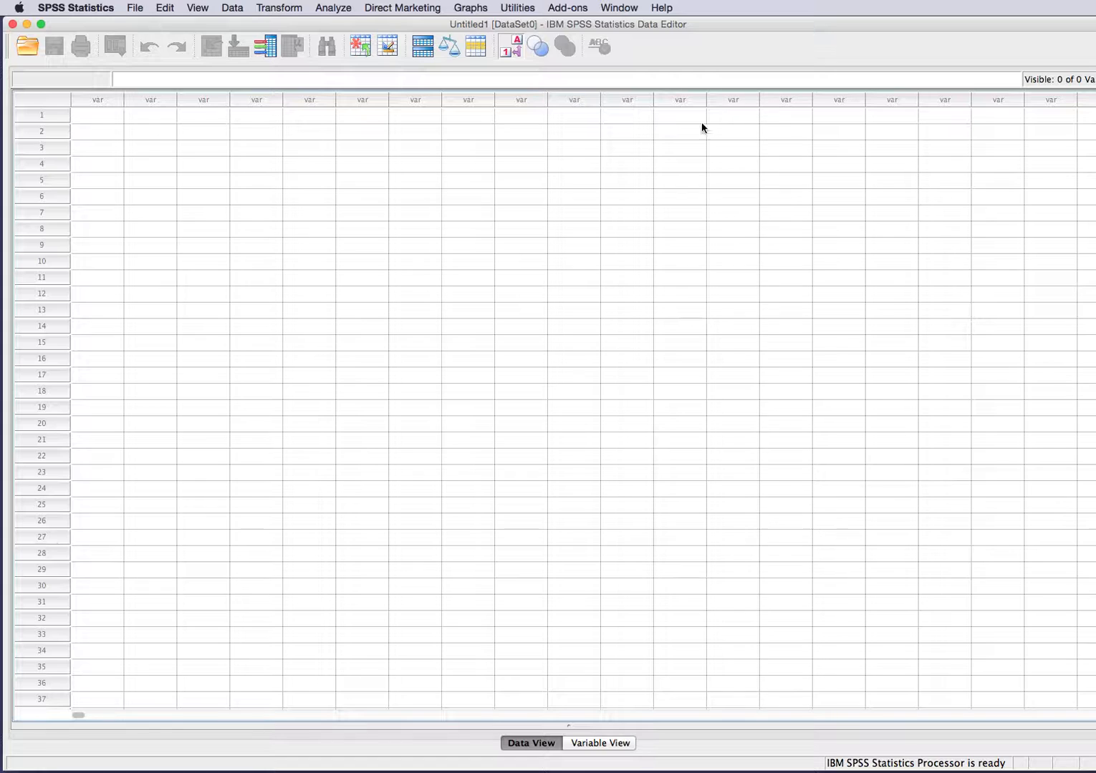
pyautogui.click(604, 746)
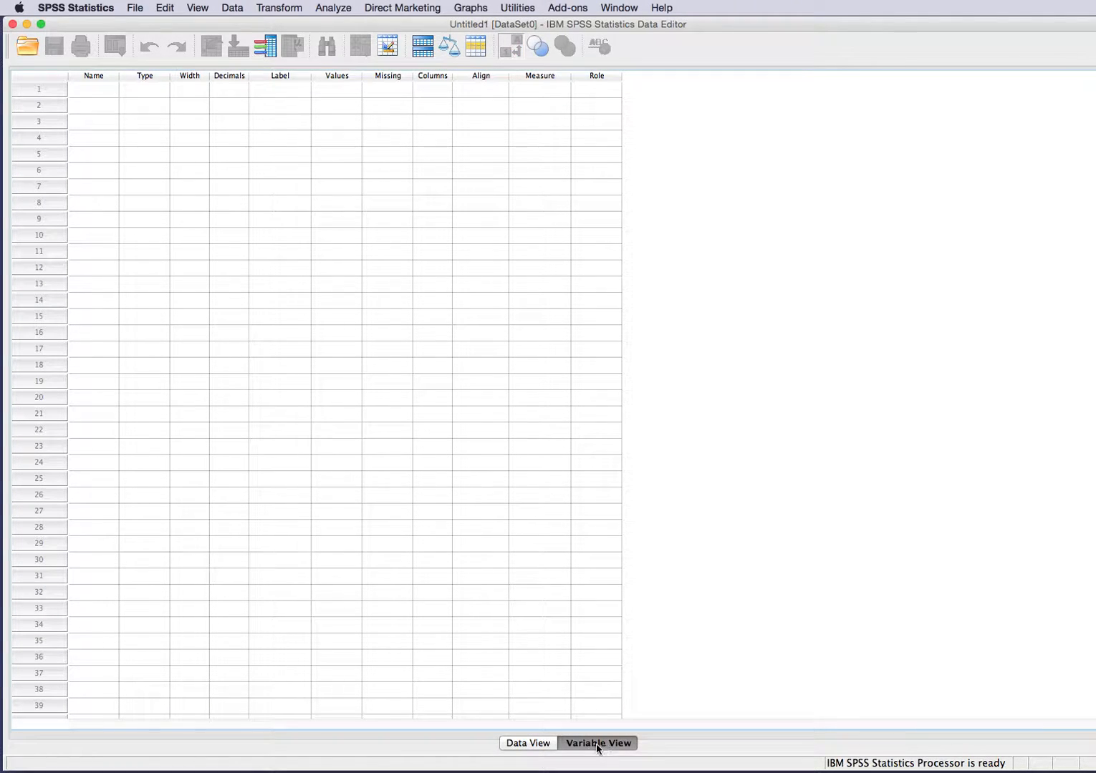
pyautogui.click(539, 746)
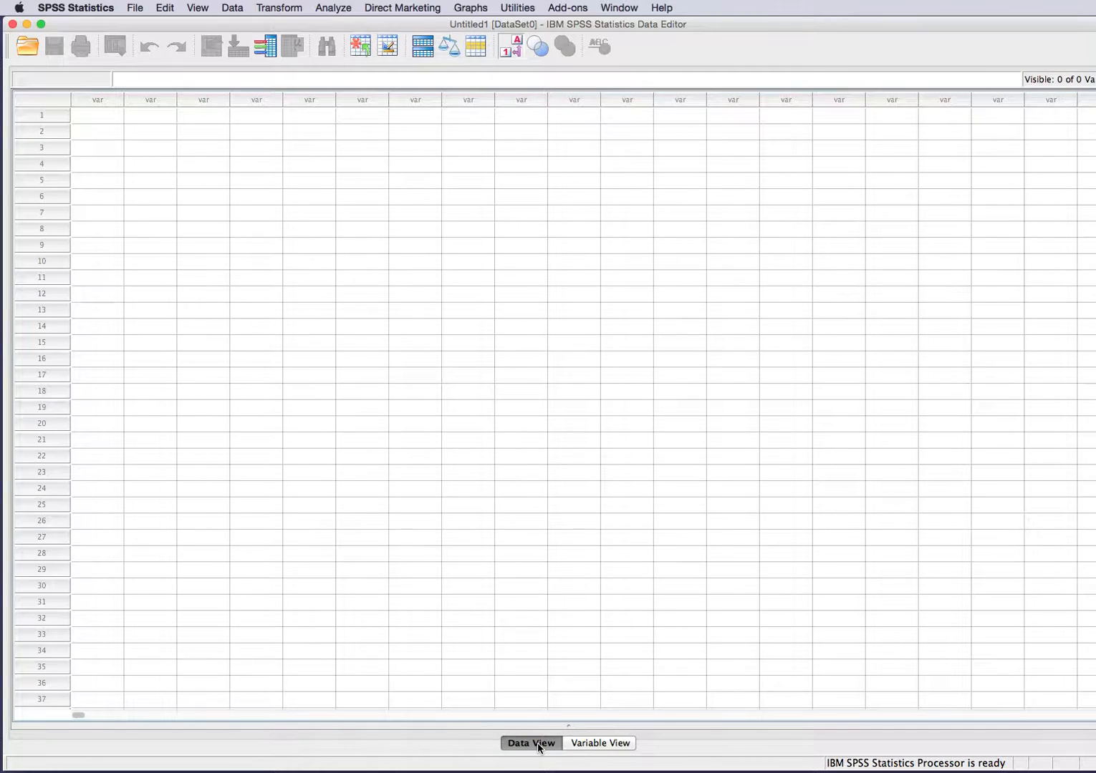
pyautogui.click(597, 744)
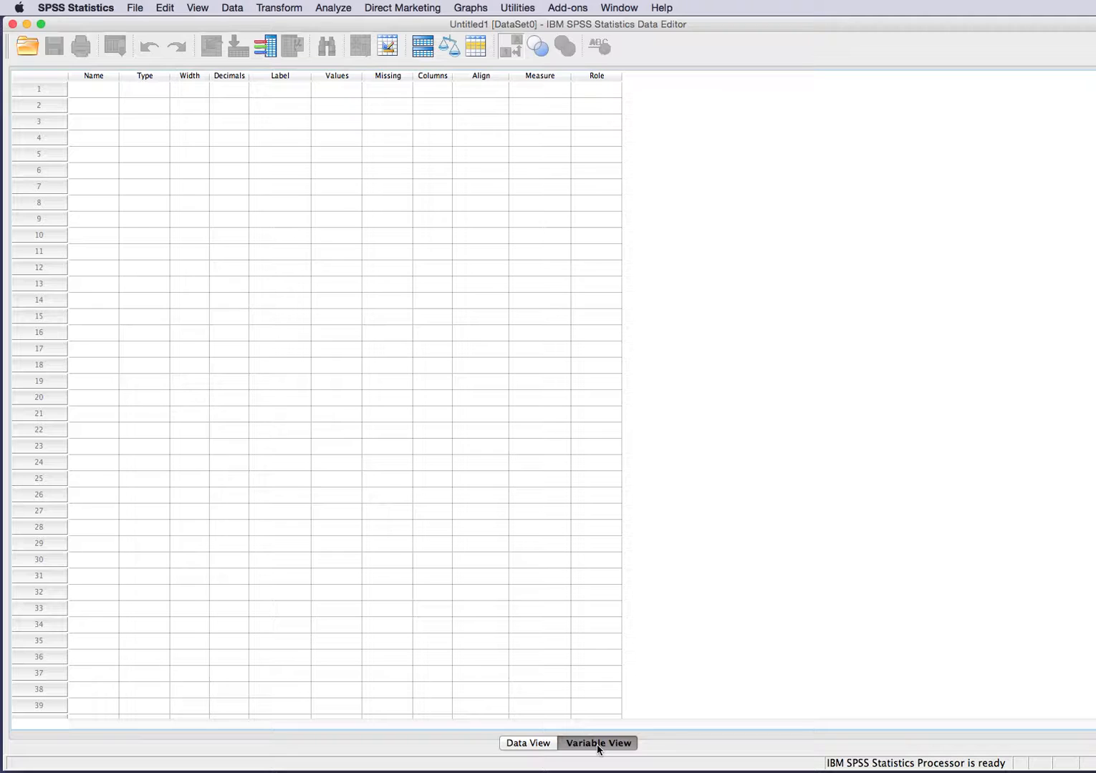
# - Define the first variable with the name Gender
pyautogui.click(83, 90)
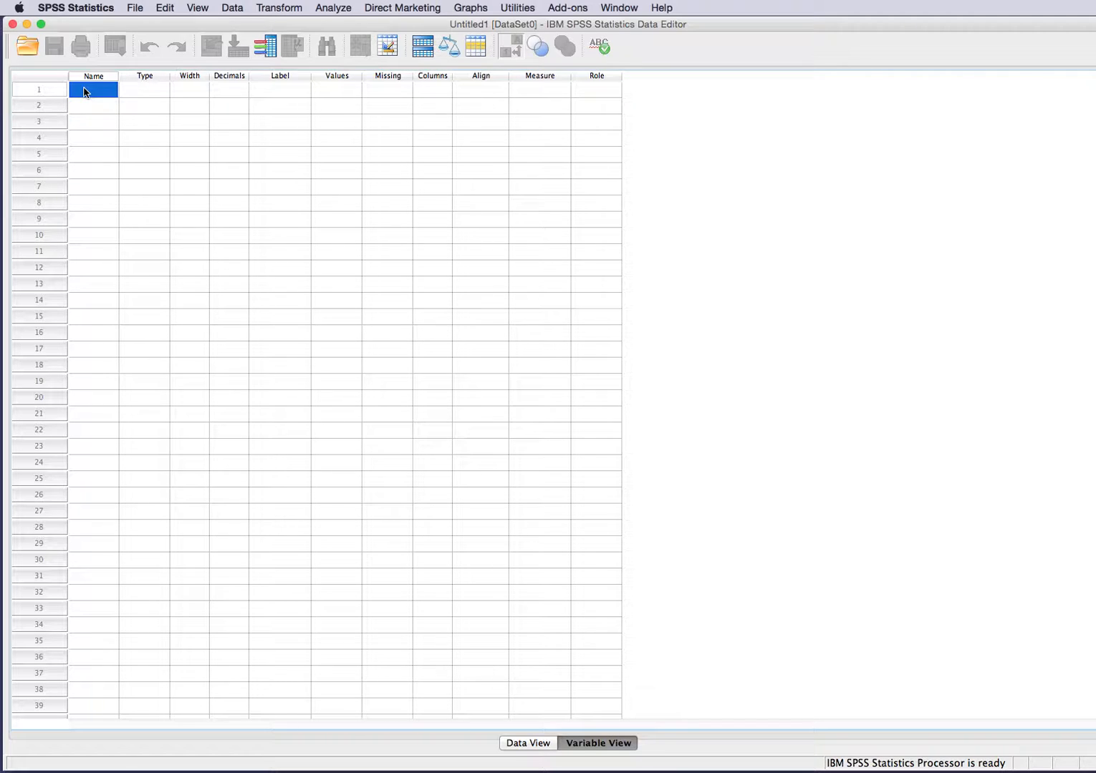
pyautogui.write('Gender')
pyautogui.click(144, 89)
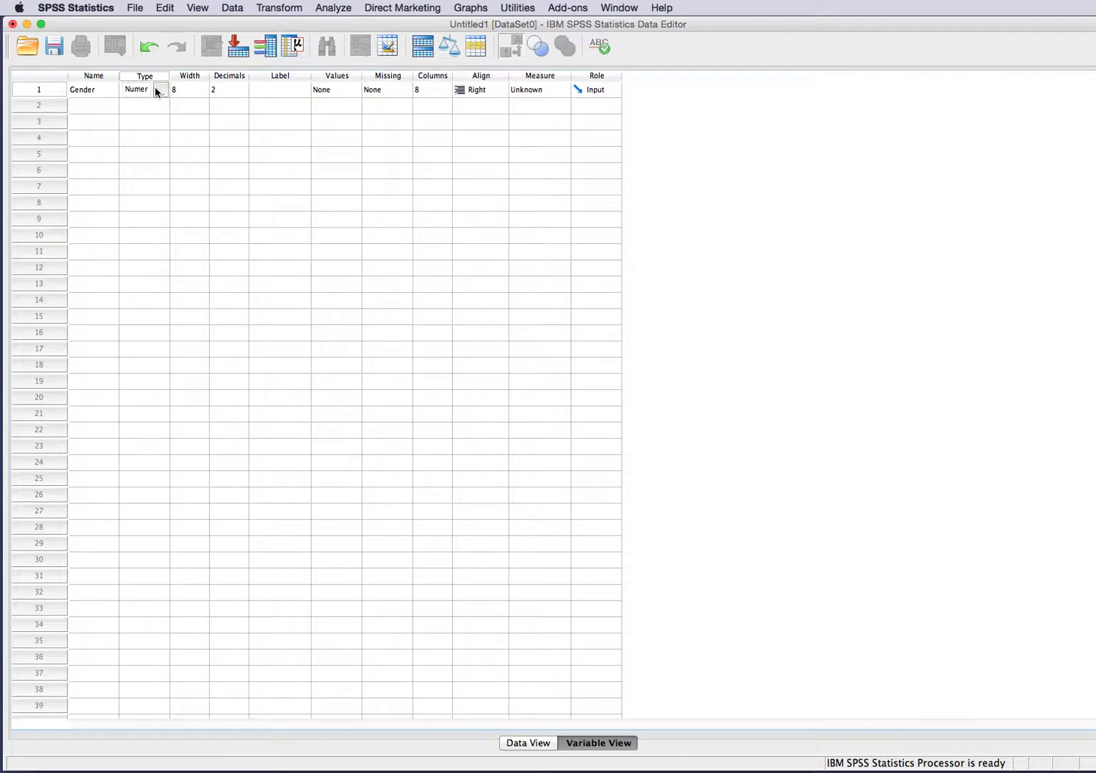
# - Keep Gender's variable type as Numeric and set its decimal places to 0
pyautogui.click(162, 92)
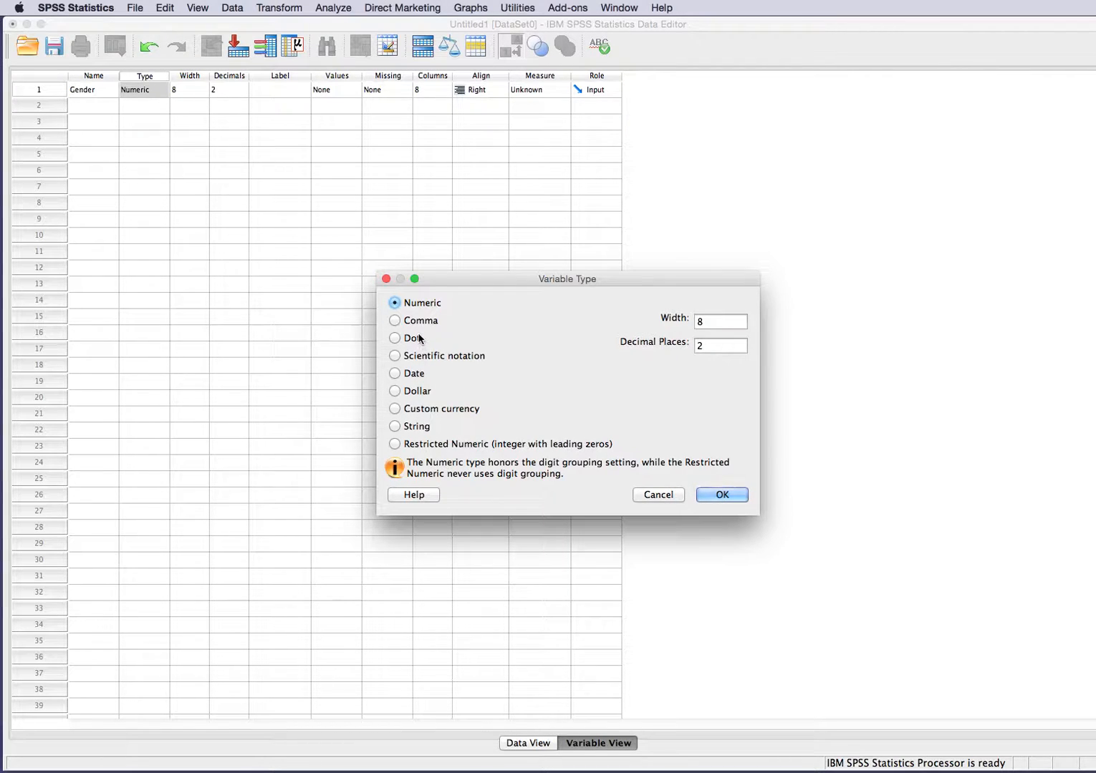
pyautogui.click(395, 428)
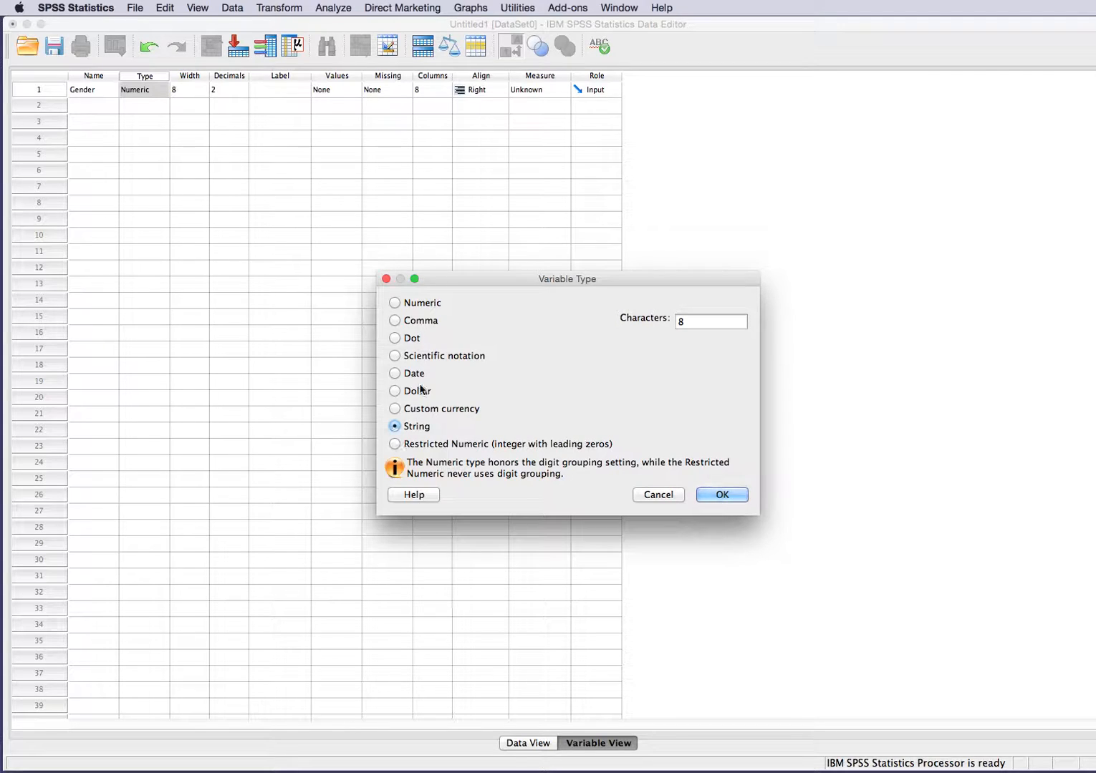
pyautogui.click(395, 304)
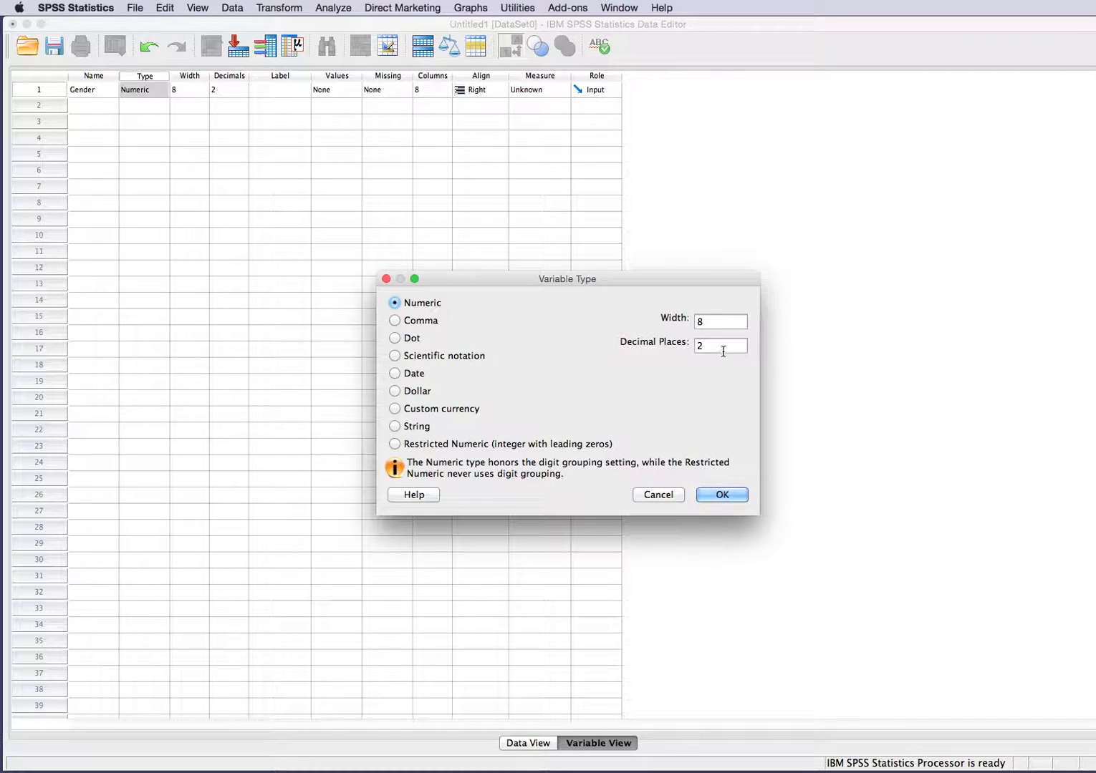
pyautogui.click(697, 346)
pyautogui.write('0')
pyautogui.click(722, 495)
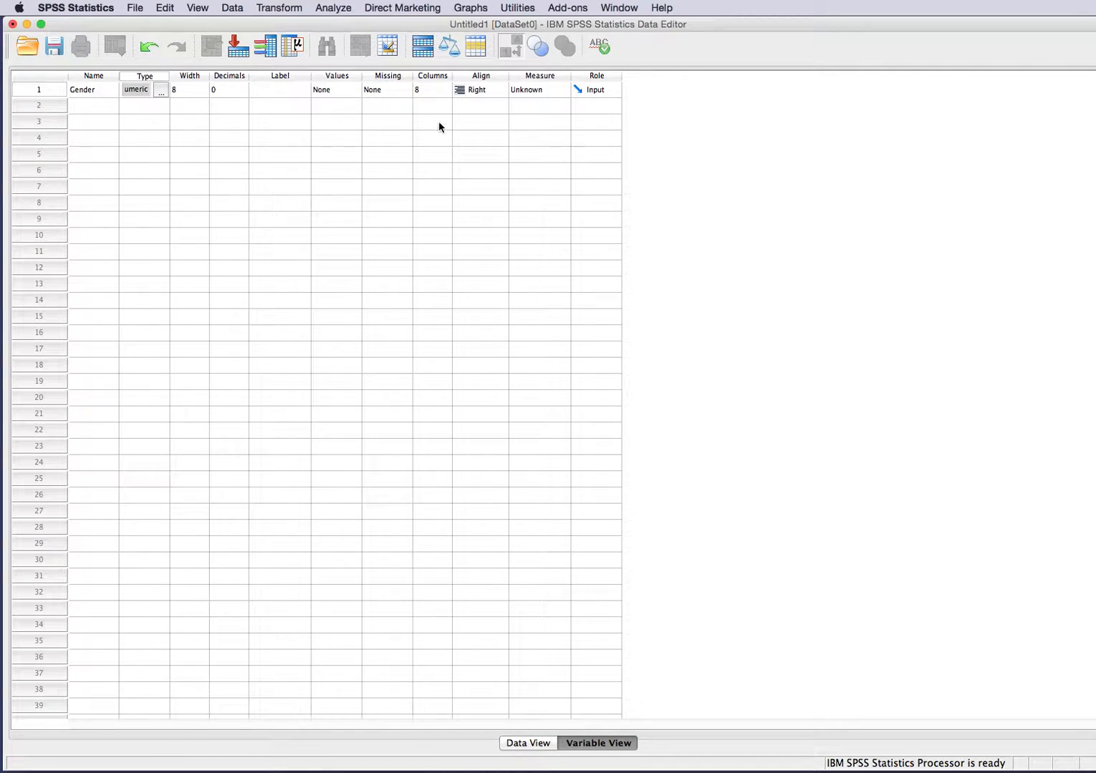
# - Widen the Label column slightly and add the value label 1 = Female to the Gender variable
pyautogui.click(281, 89)
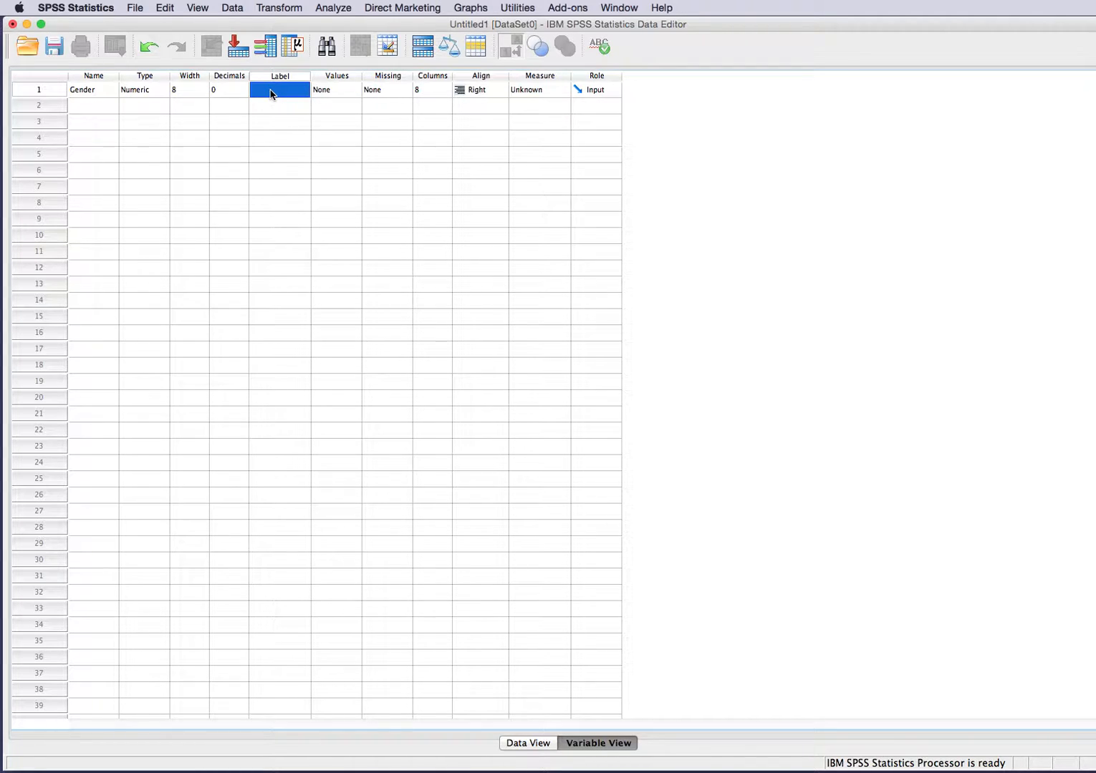
pyautogui.moveTo(310, 77)
pyautogui.mouseDown()
pyautogui.moveTo(393, 79)
pyautogui.moveTo(321, 78)
pyautogui.mouseUp()
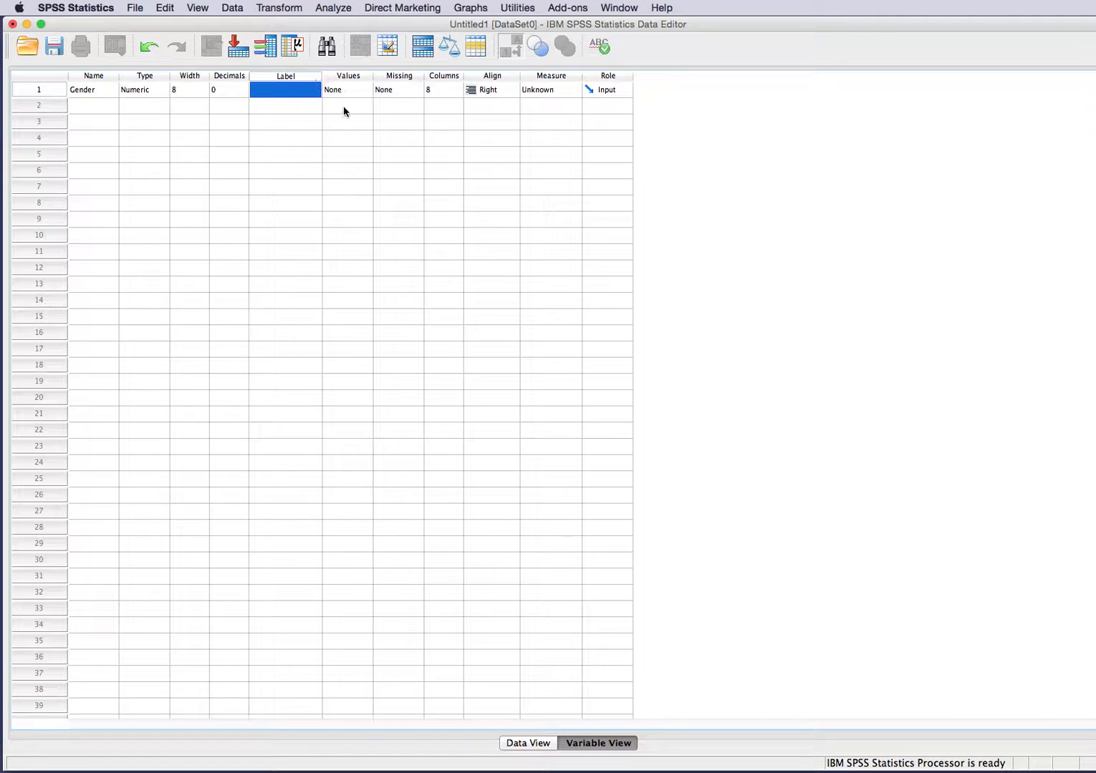
pyautogui.click(358, 89)
pyautogui.click(358, 90)
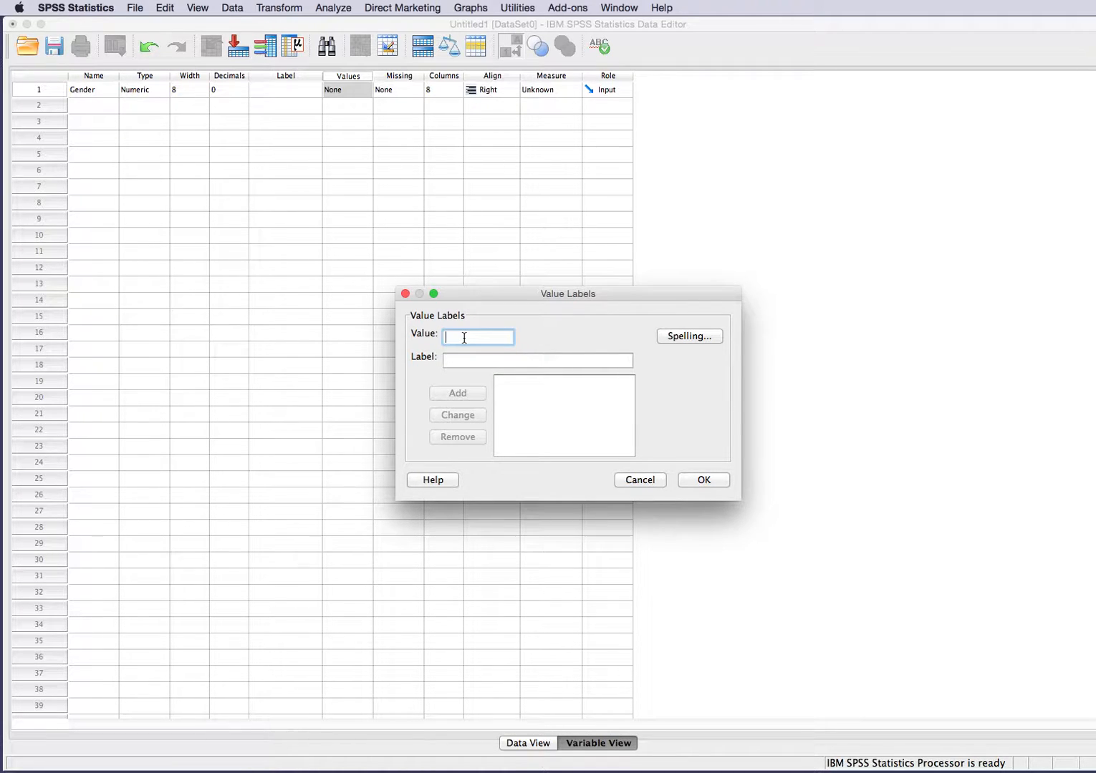
pyautogui.write('1')
pyautogui.click(463, 360)
pyautogui.write('Female')
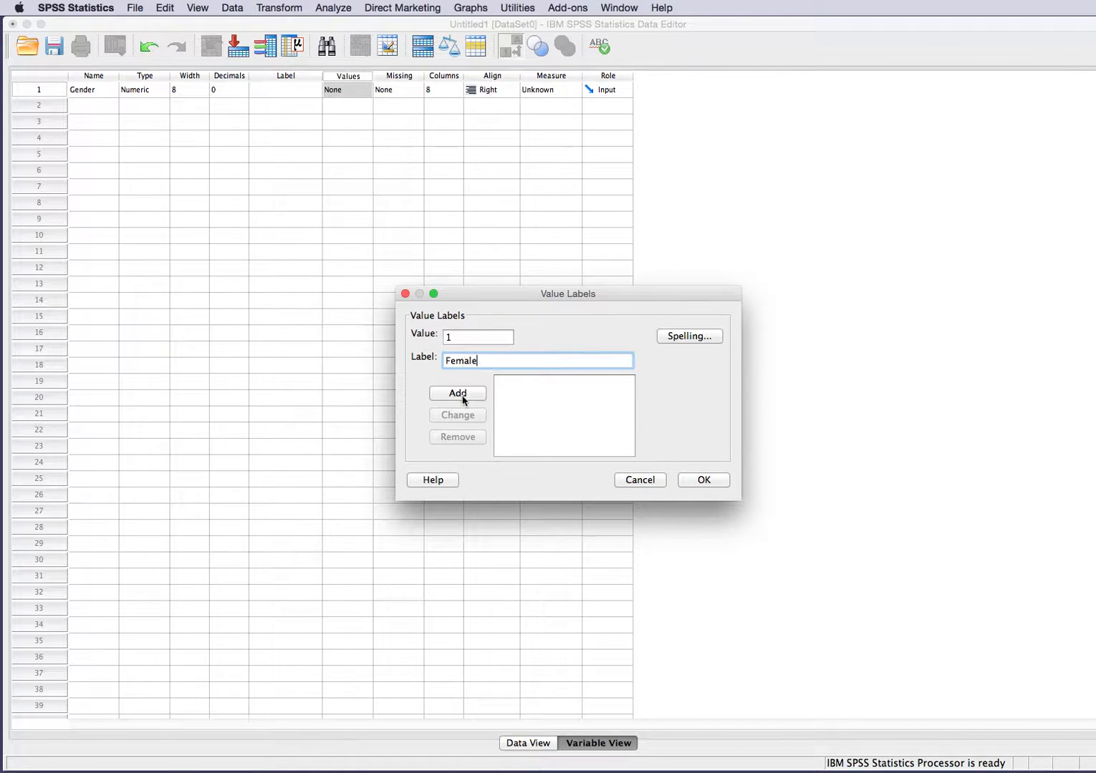
pyautogui.click(463, 396)
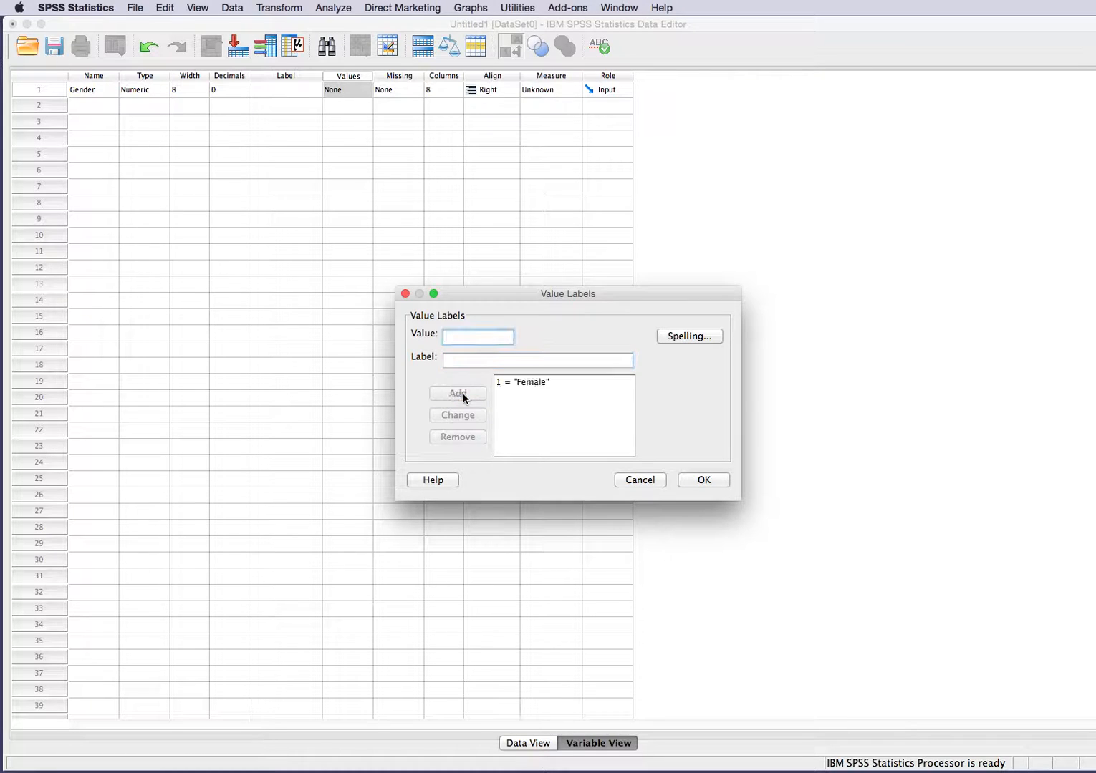
# - Add the value label 2 = Male to Gender and apply the value labels
pyautogui.write('2')
pyautogui.click(459, 362)
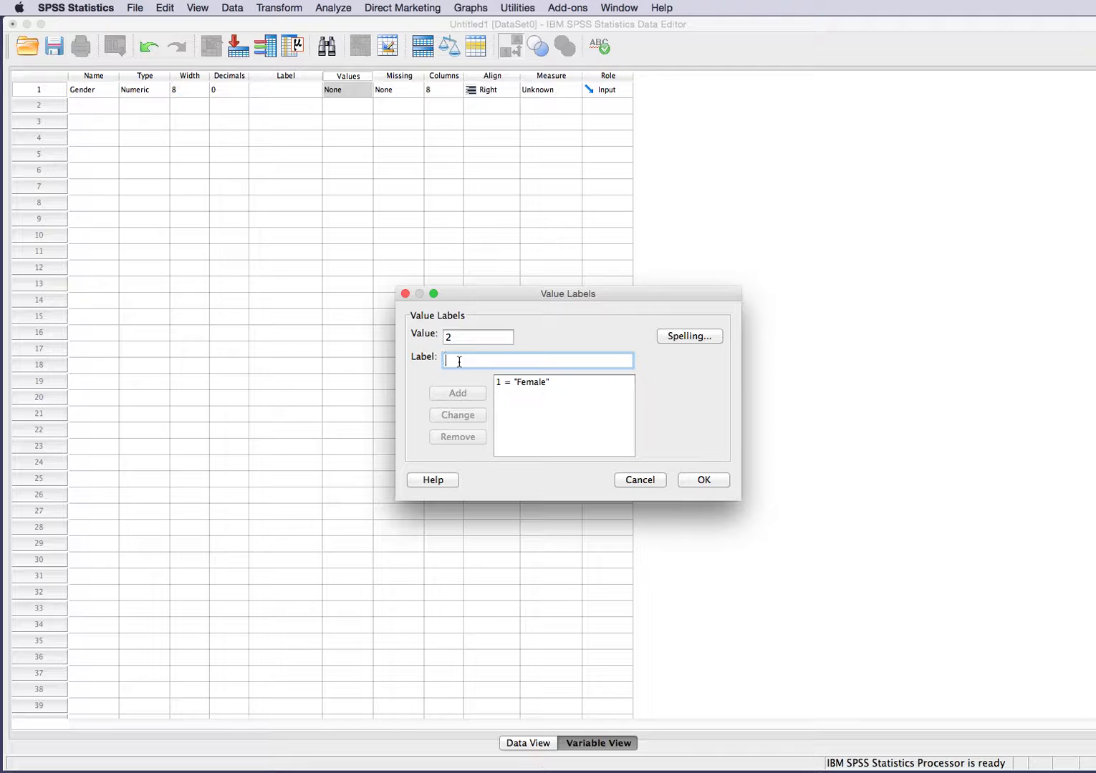
pyautogui.write('M')
pyautogui.press('BackSpace')
pyautogui.write('Ma')
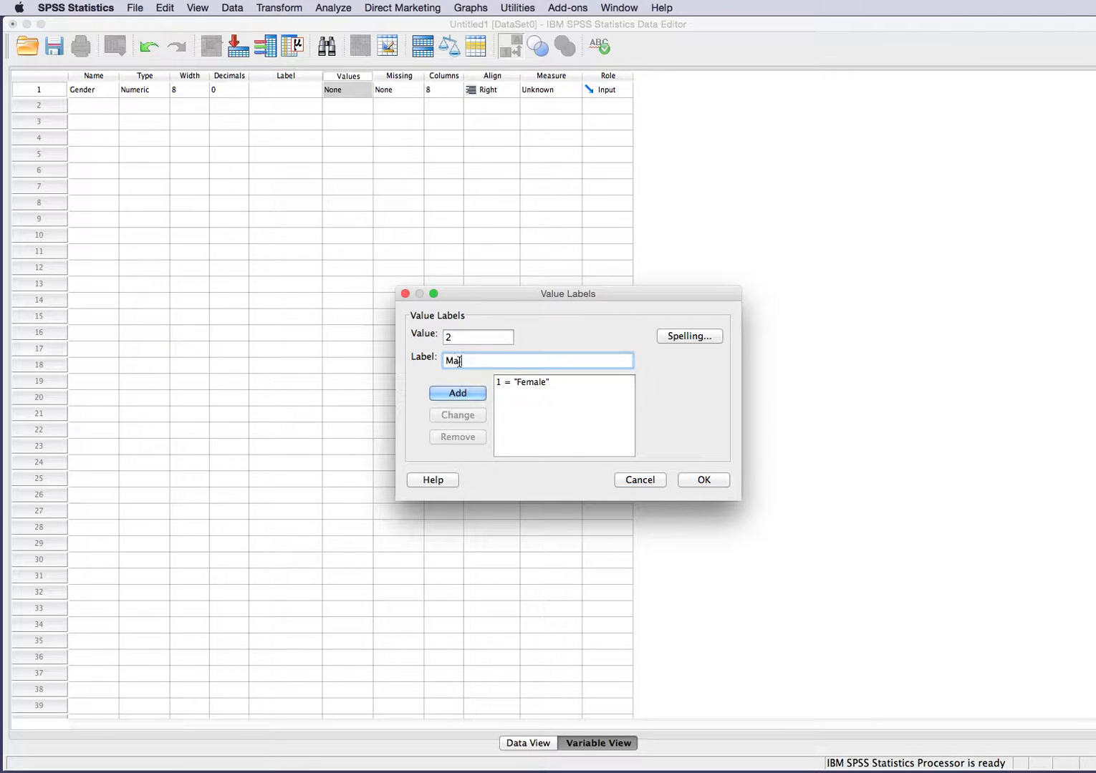
pyautogui.write('le')
pyautogui.click(459, 393)
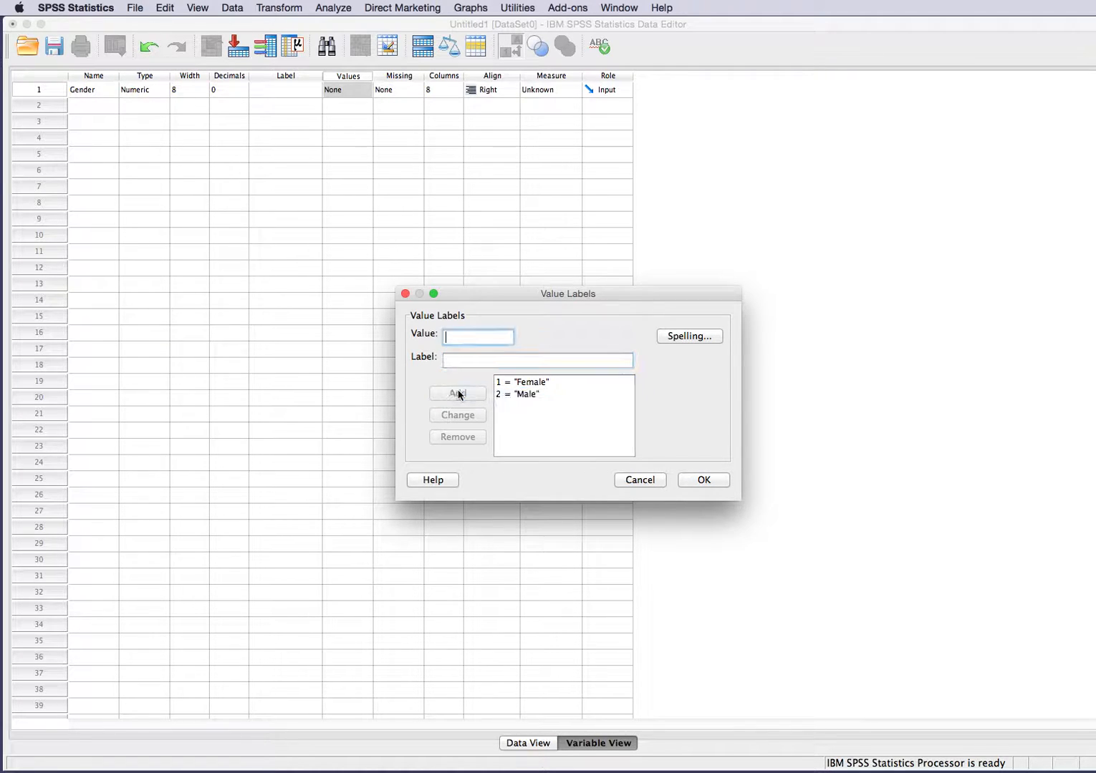
pyautogui.click(703, 481)
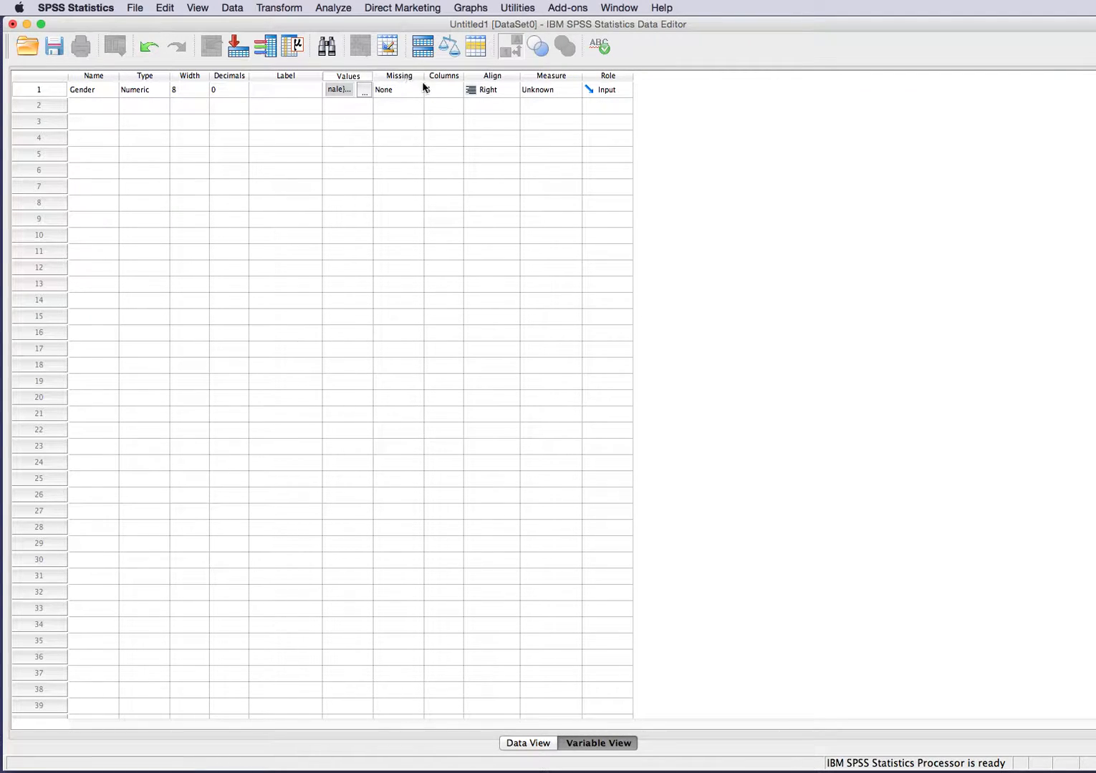
# - Keep Gender's alignment as Right and set its measurement level to Nominal
pyautogui.click(499, 92)
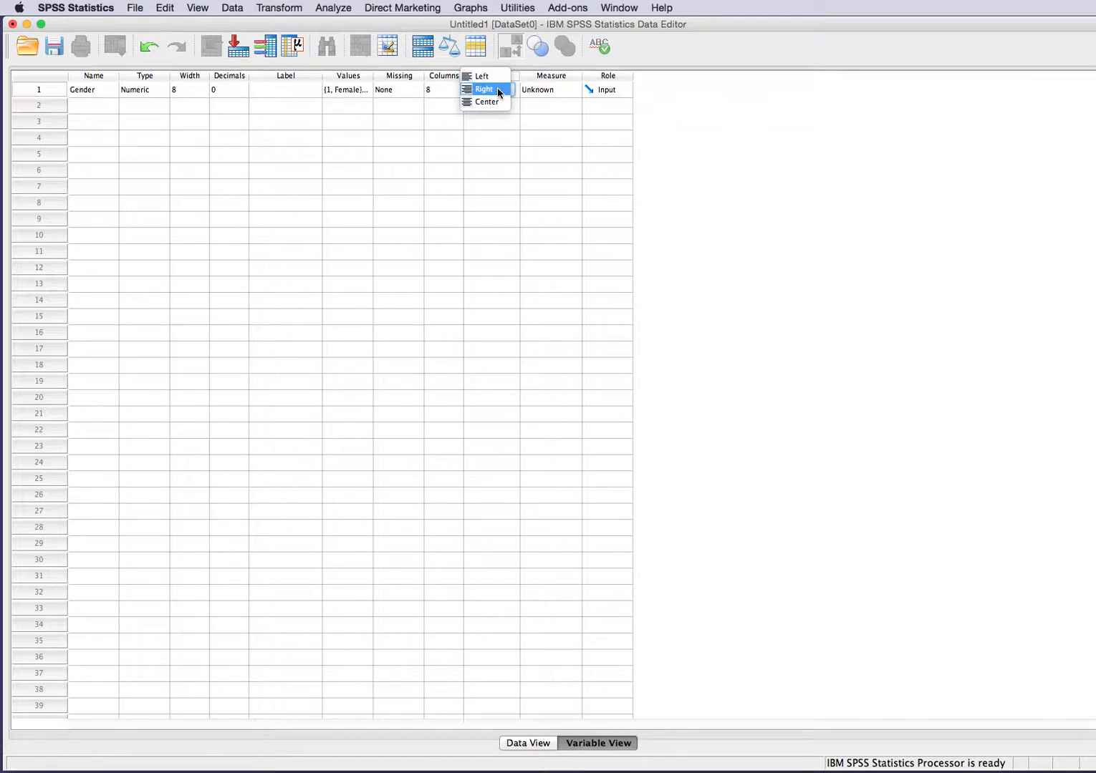
pyautogui.click(498, 89)
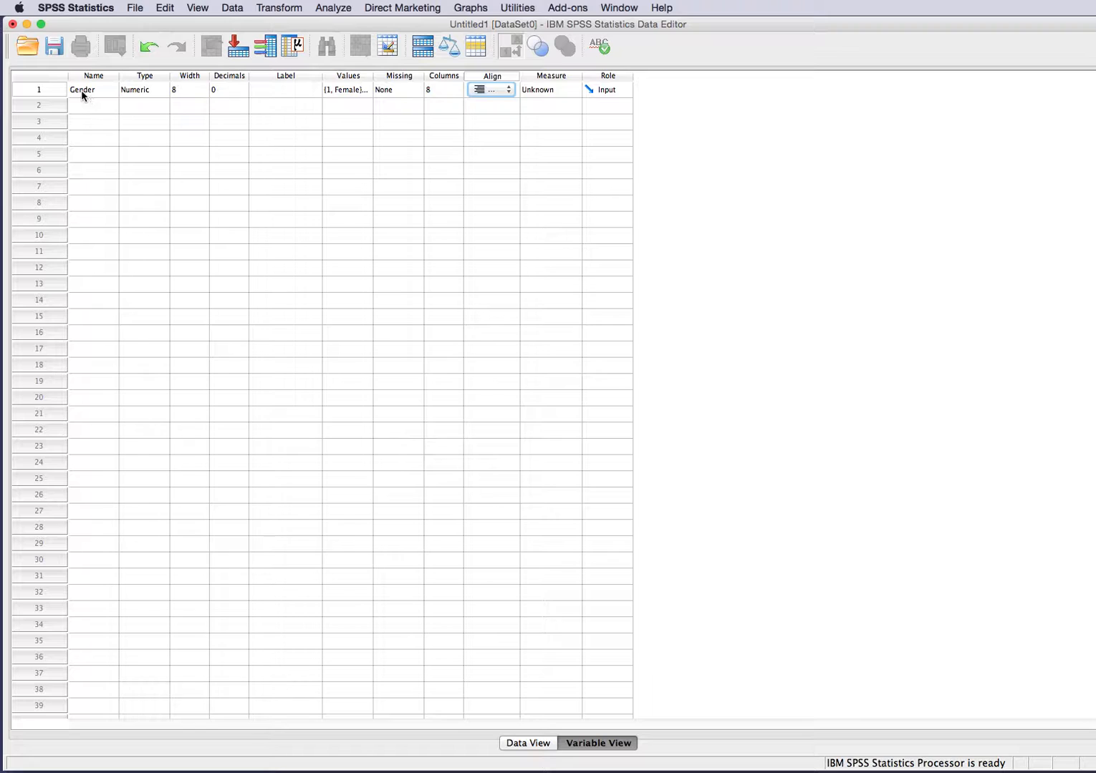
pyautogui.click(562, 89)
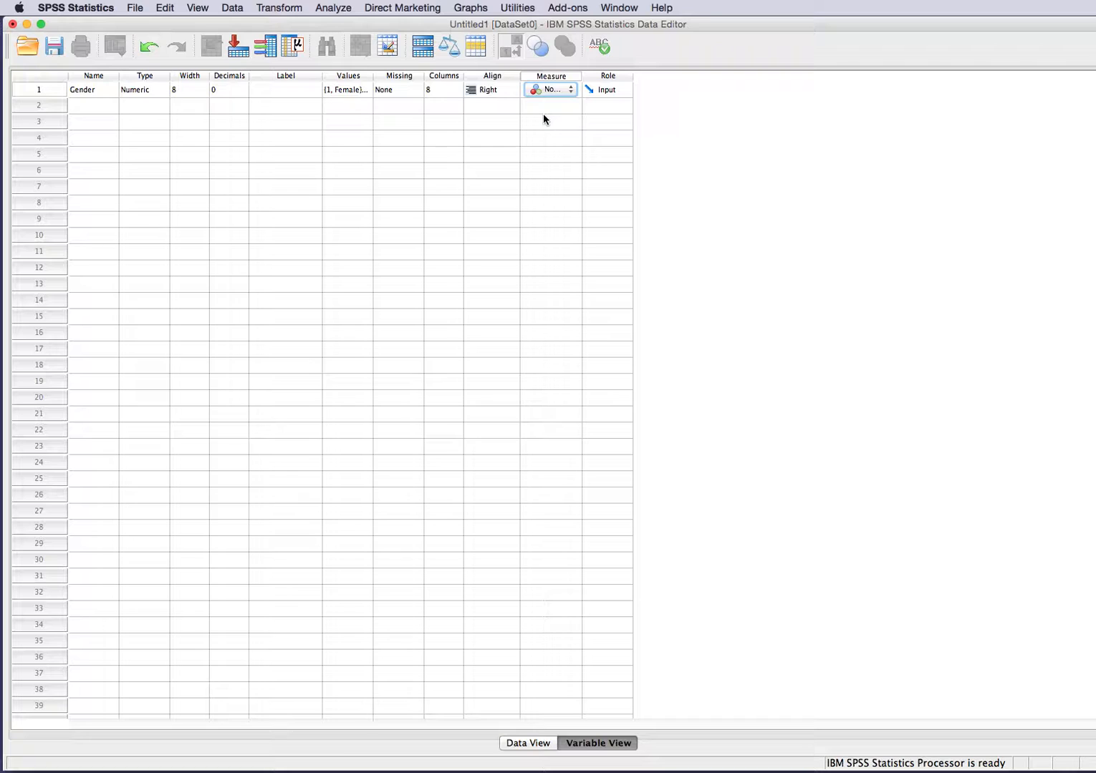
# - Add a second variable named Height and set its measurement level to Scale
pyautogui.click(84, 107)
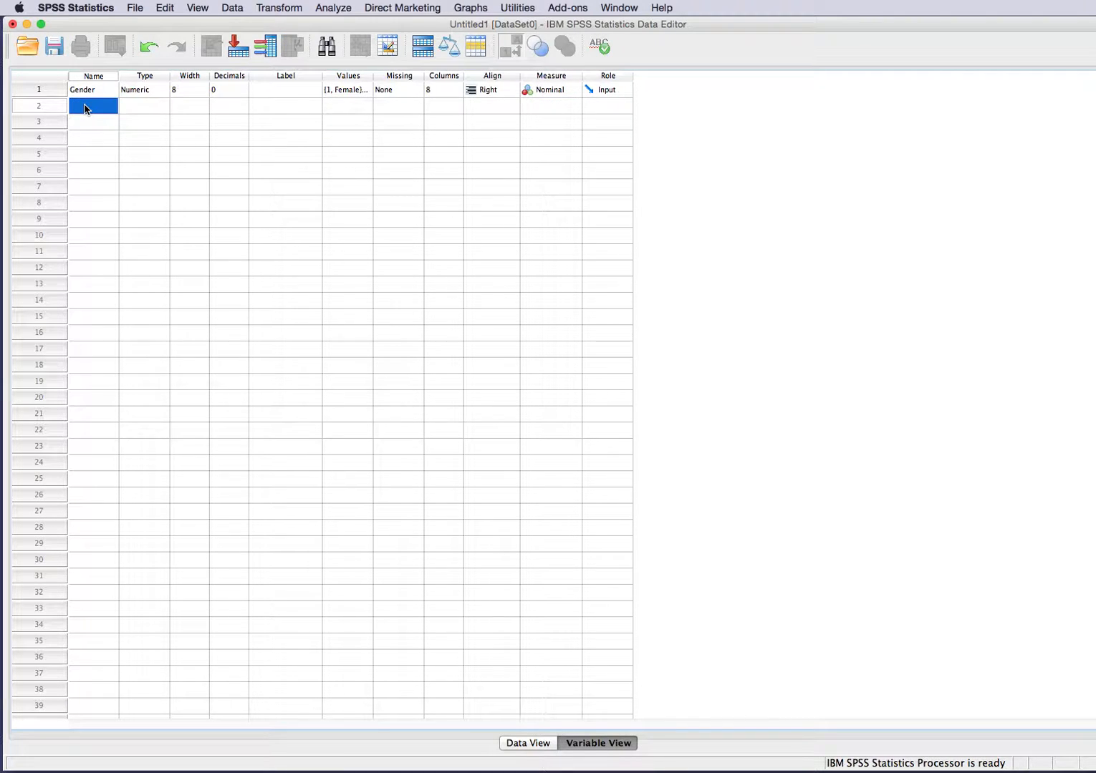
pyautogui.write('Height')
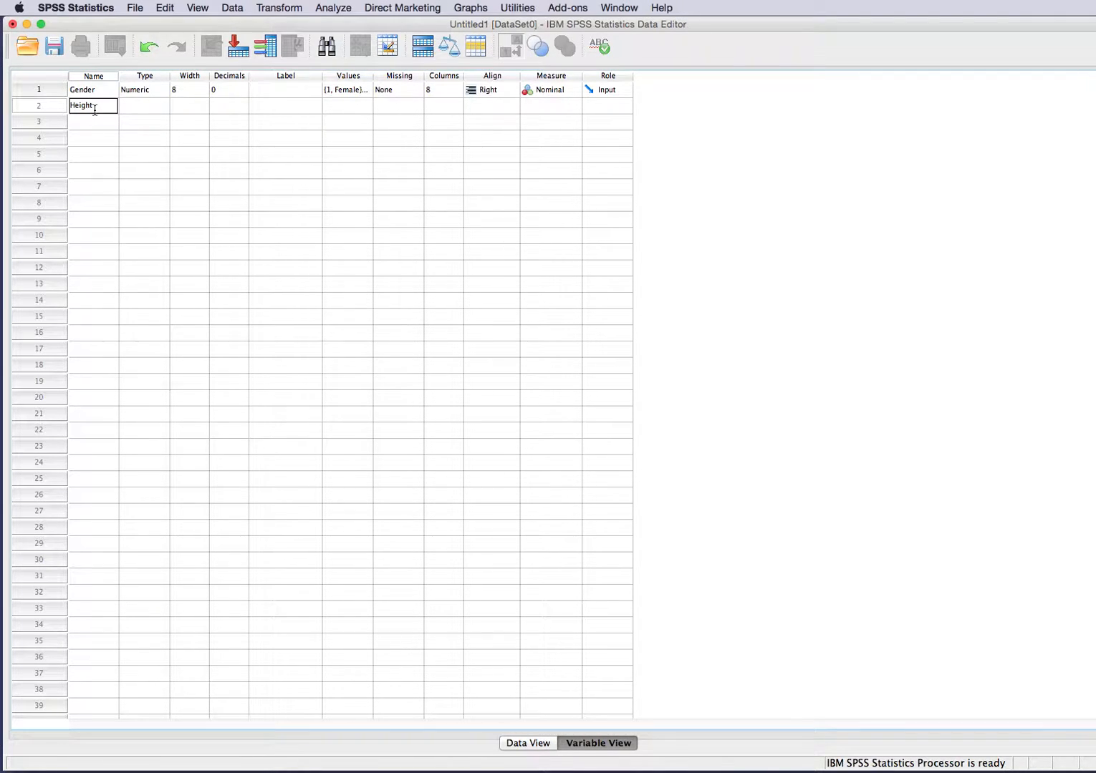
pyautogui.click(126, 106)
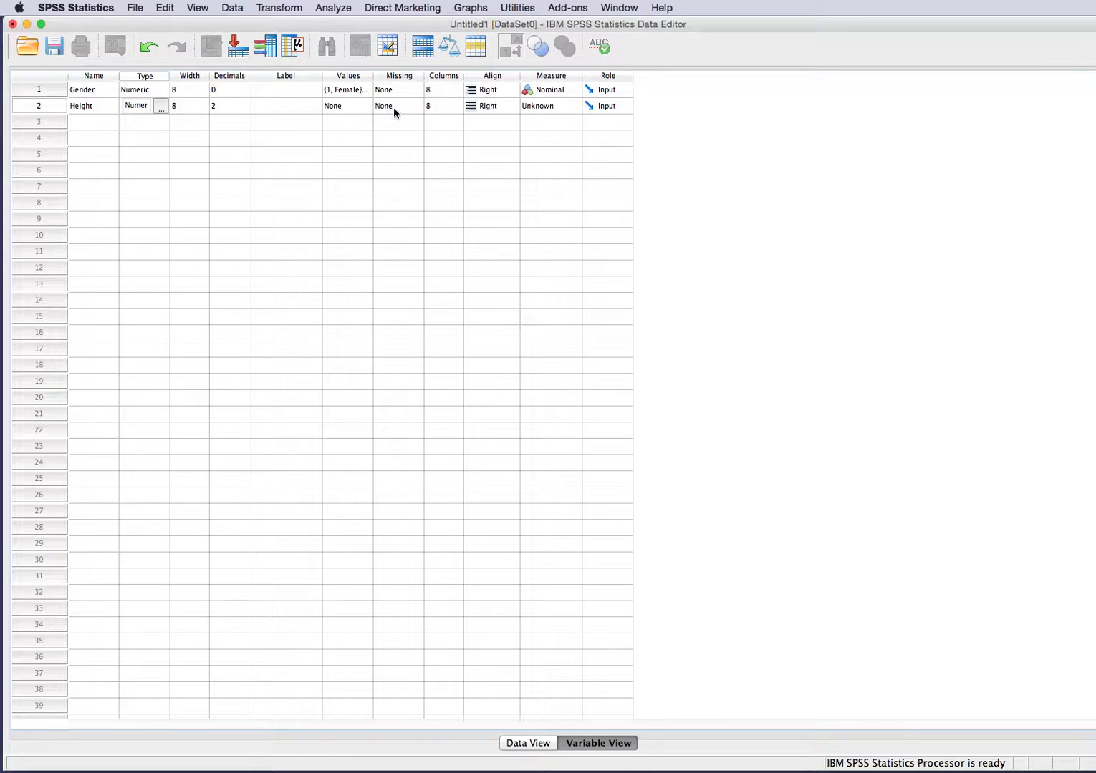
pyautogui.click(545, 107)
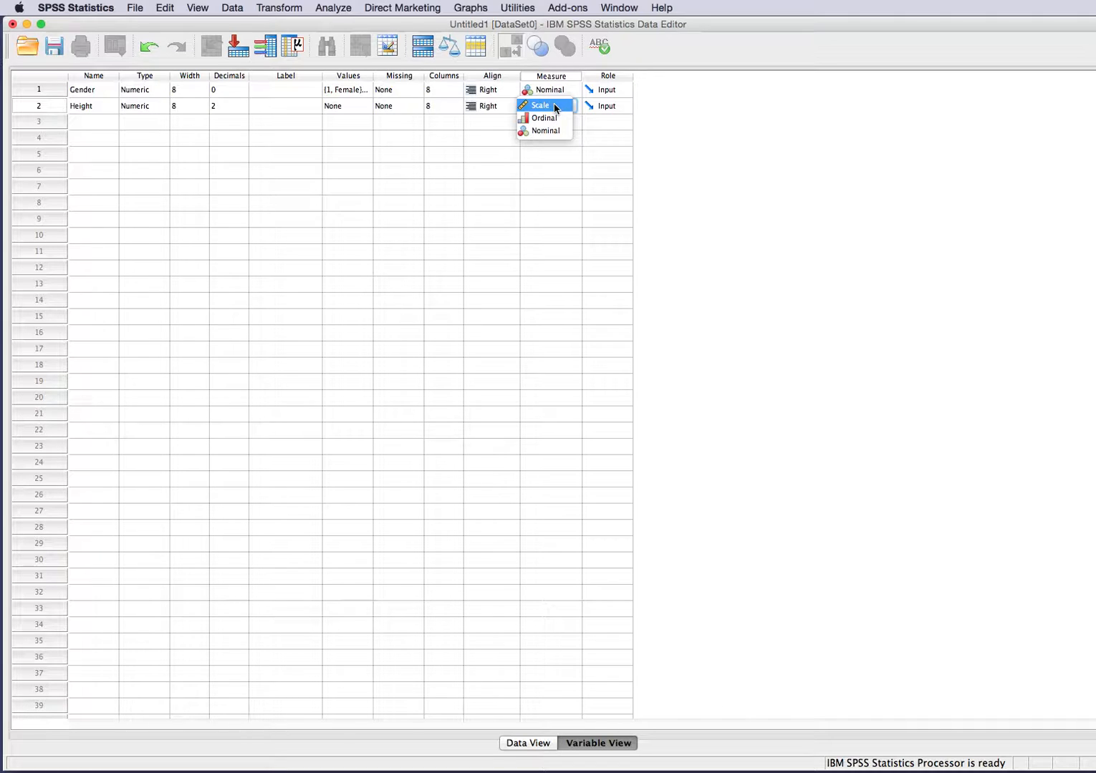
pyautogui.click(556, 107)
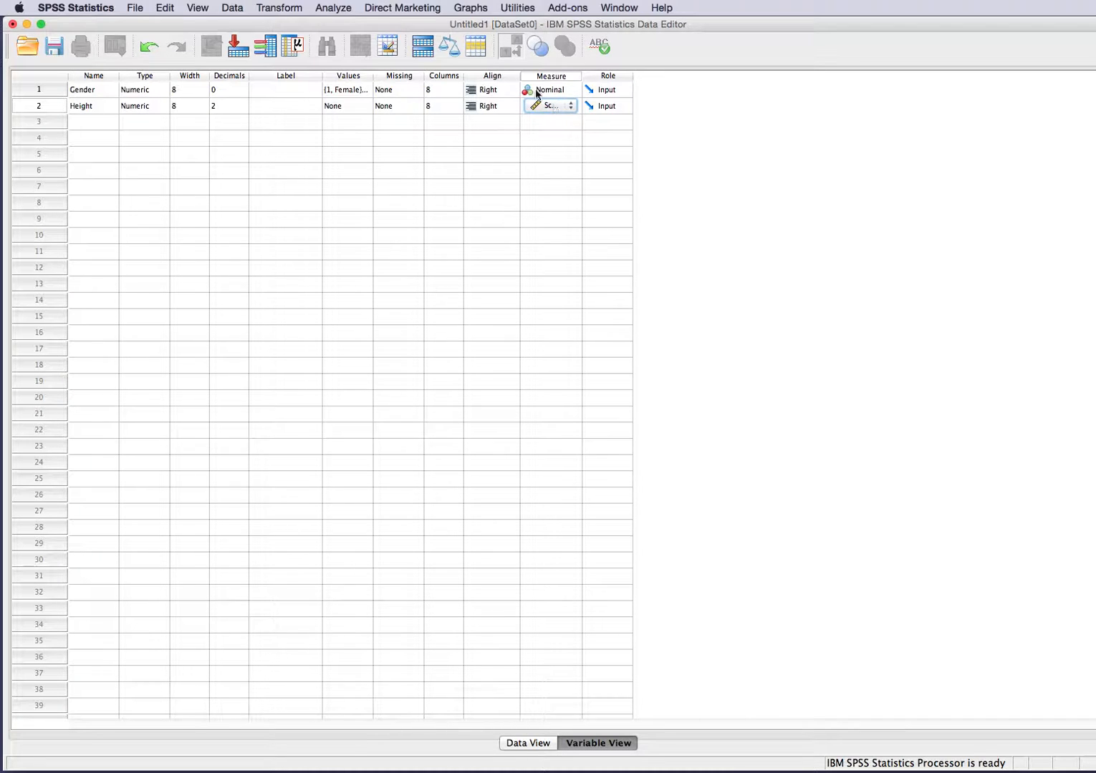
# - Review the value labels assigned to the Gender variable without changing them
pyautogui.click(349, 89)
pyautogui.click(364, 90)
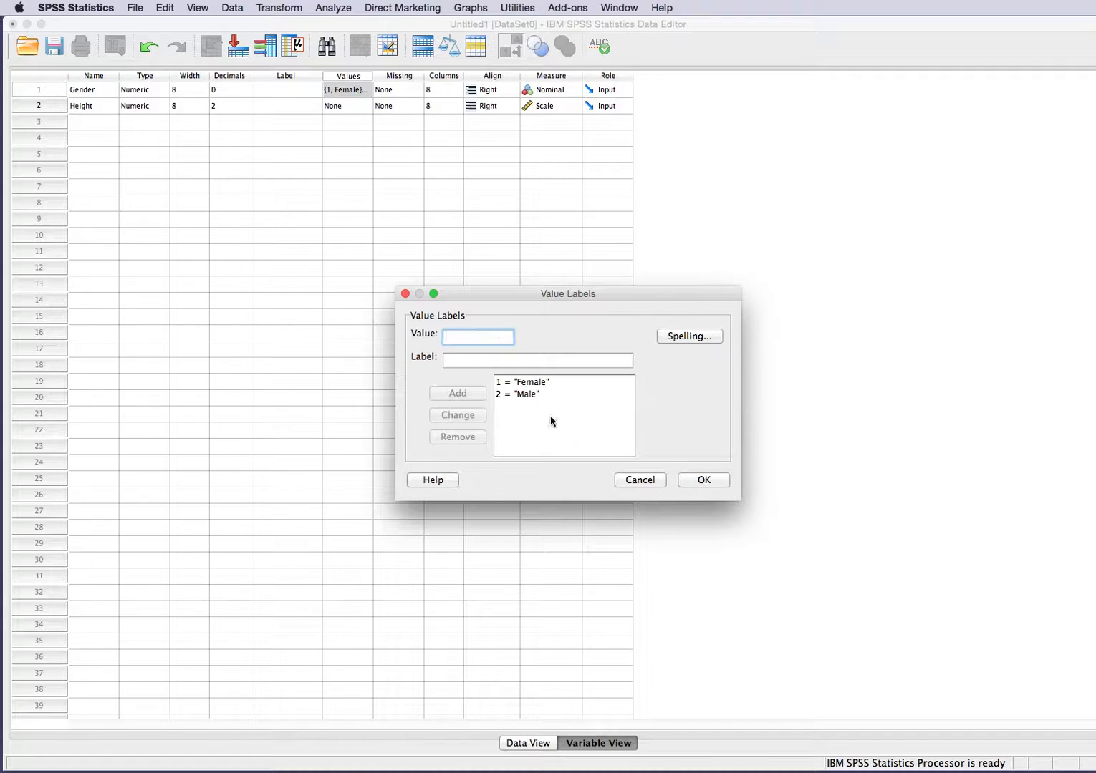
pyautogui.click(639, 480)
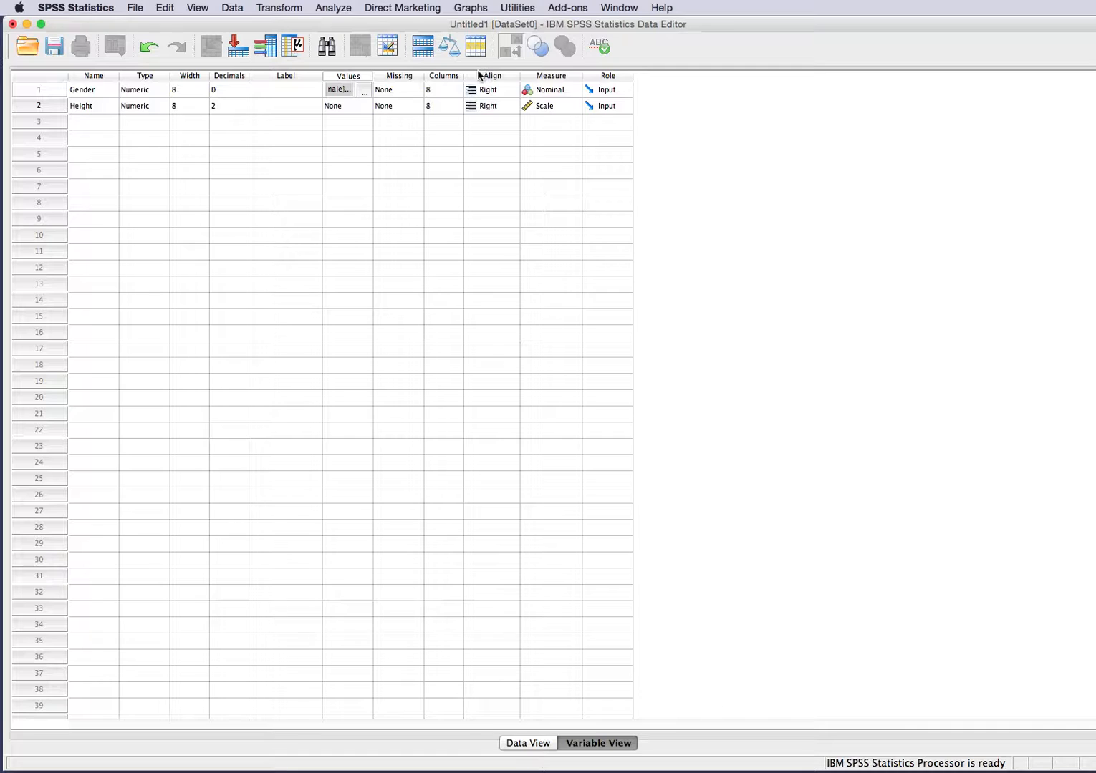
# - In Data View, enter 1 as the Gender value of the first case and move to its Height cell
pyautogui.click(531, 744)
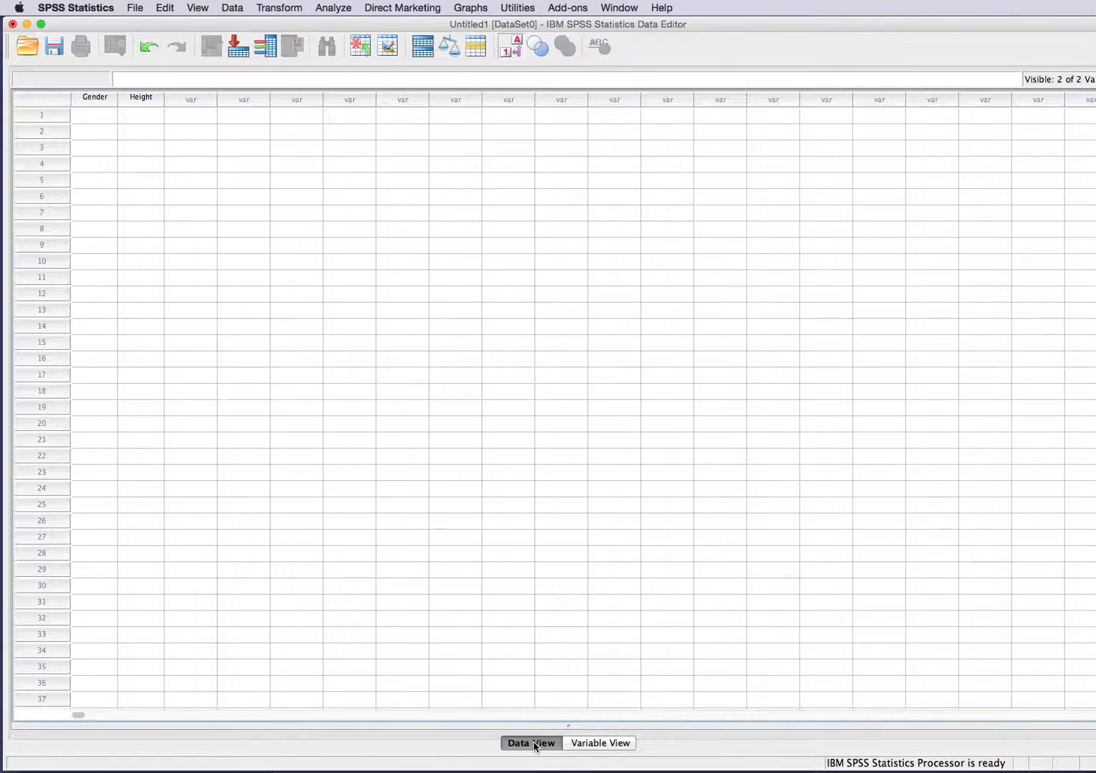
pyautogui.click(97, 119)
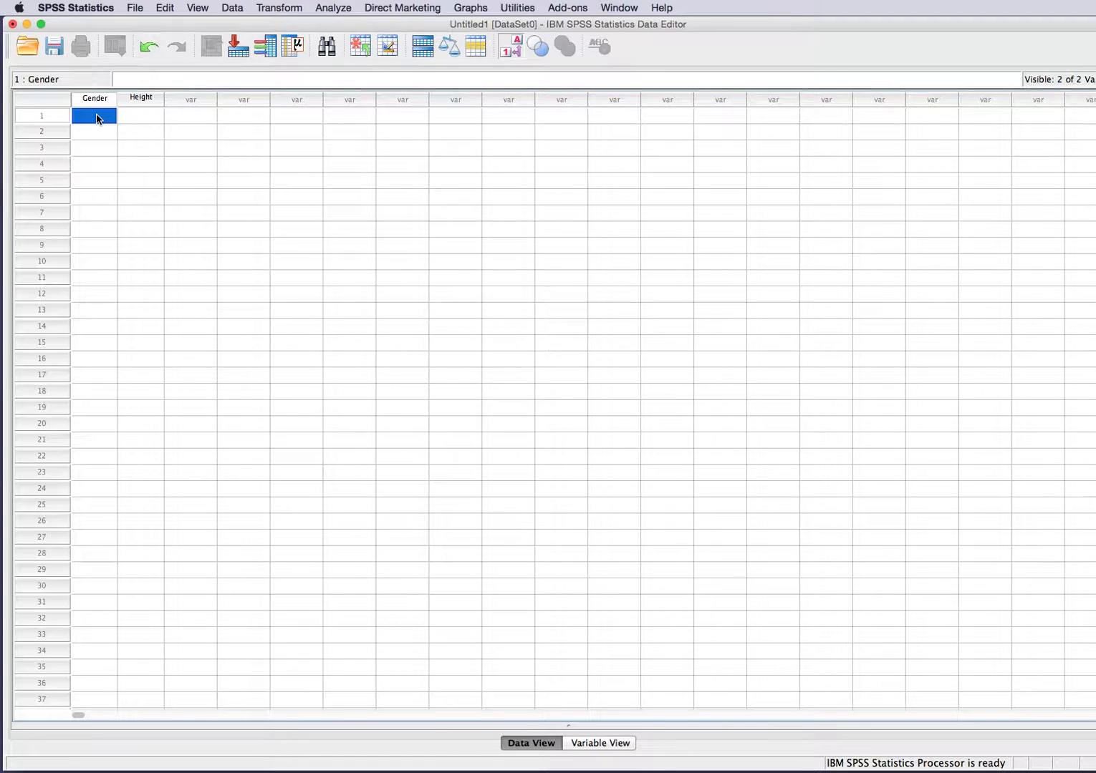
pyautogui.write('1')
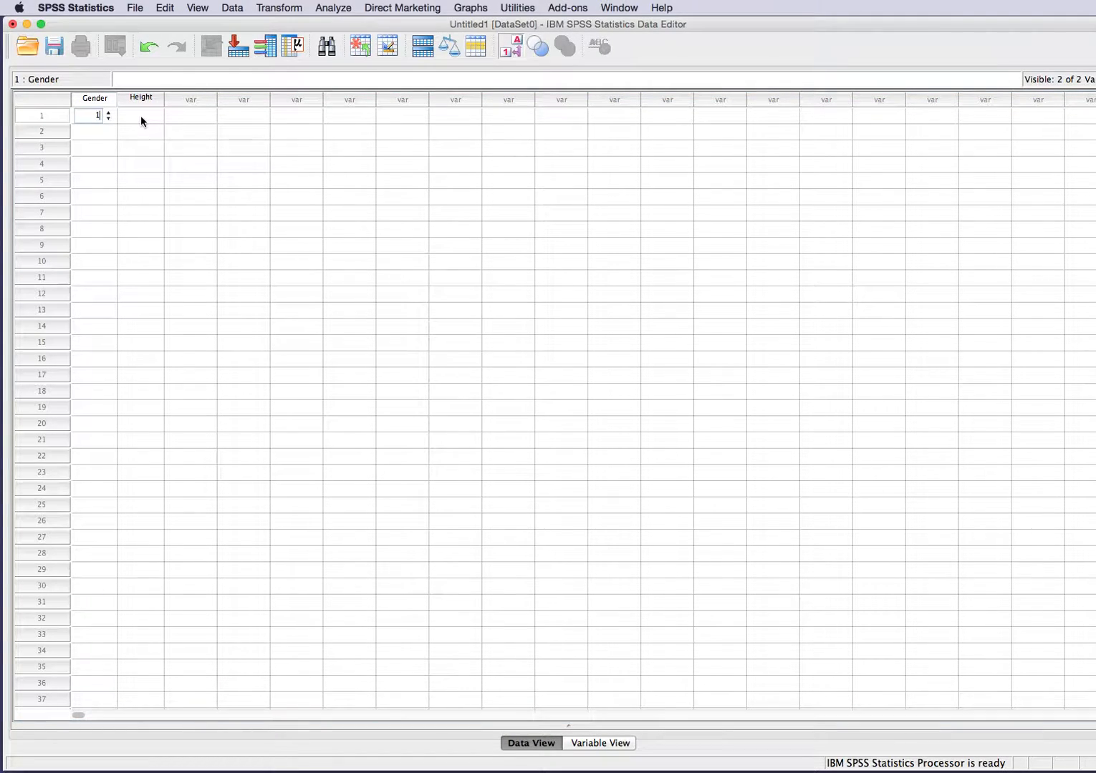
pyautogui.click(141, 118)
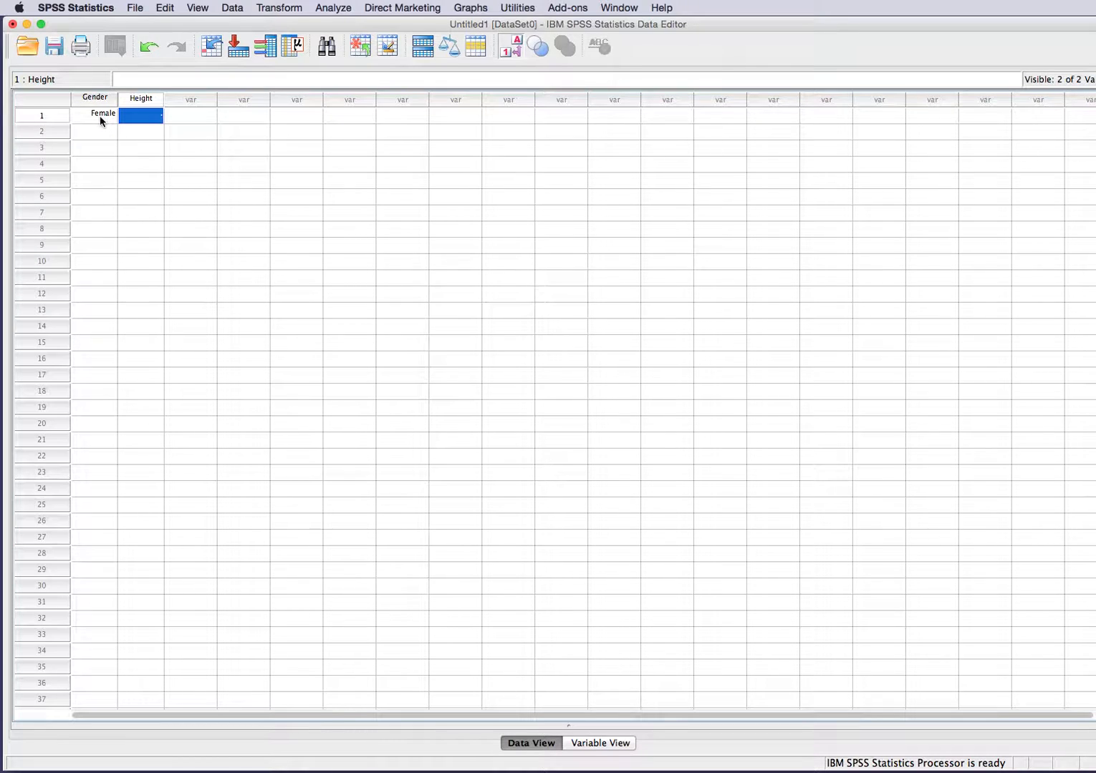
# - Turn off the value label display so the Gender column shows its numeric codes
pyautogui.click(516, 47)
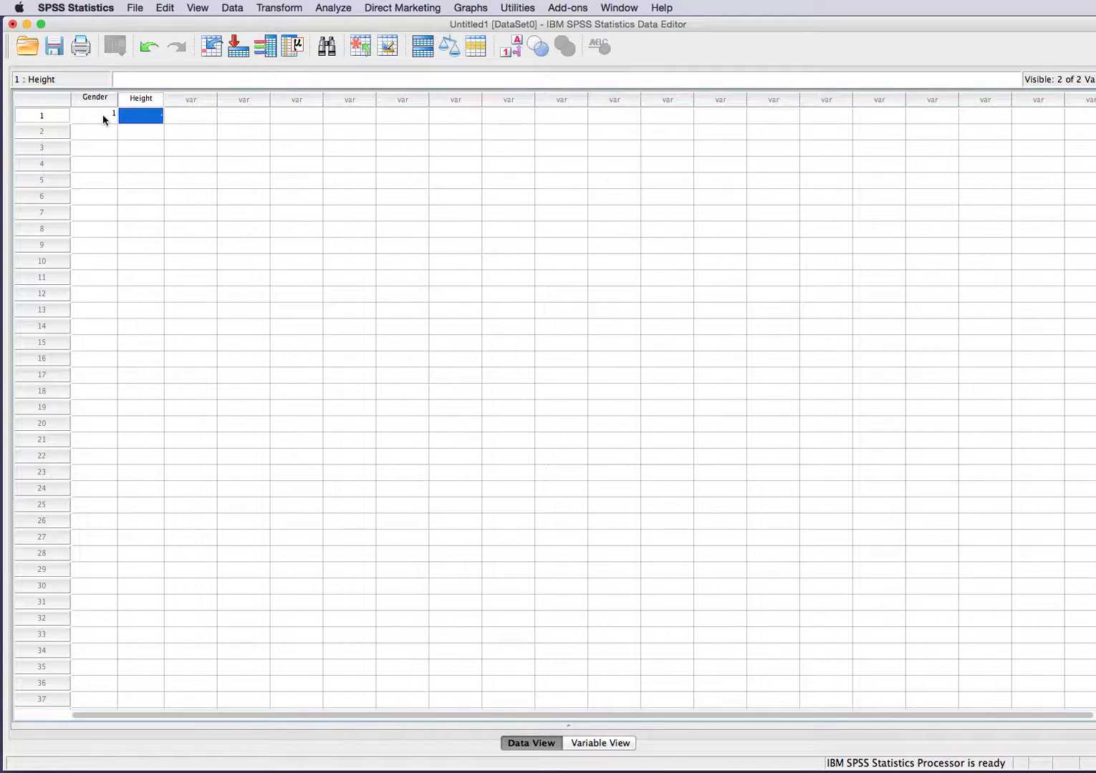
pyautogui.click(515, 50)
pyautogui.click(516, 50)
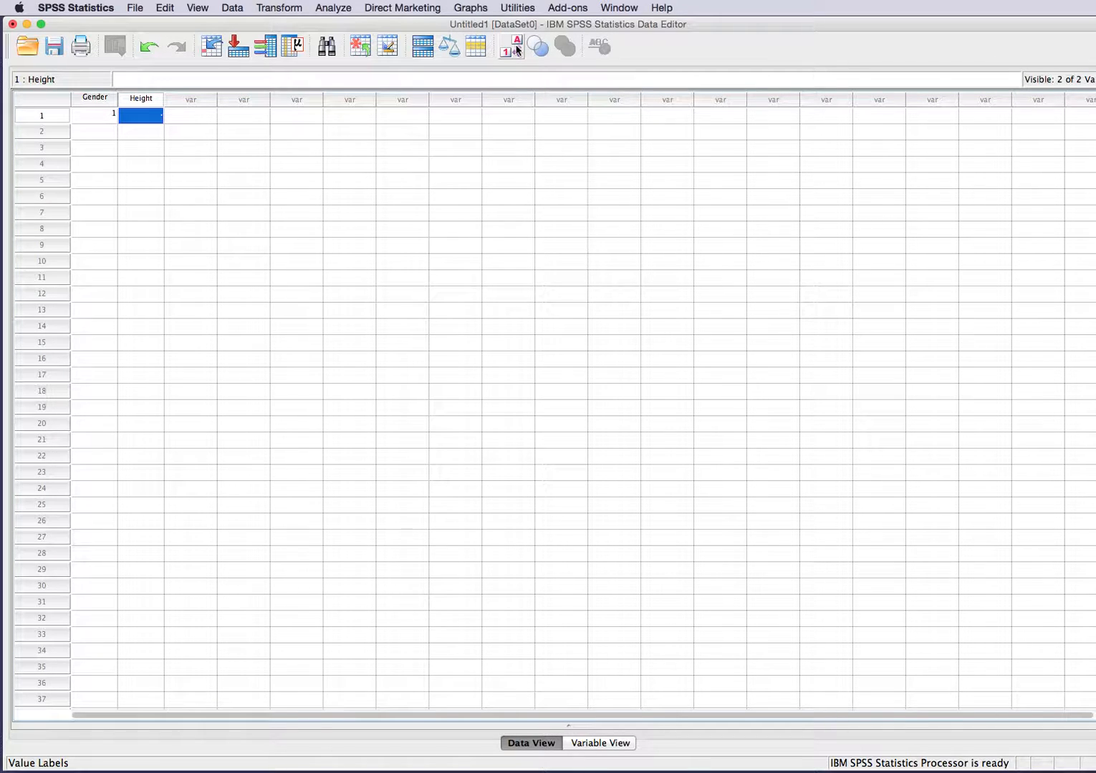
# - Enter 2 and 1 as the Gender values of the second and third cases and turn the value label display on
pyautogui.click(112, 138)
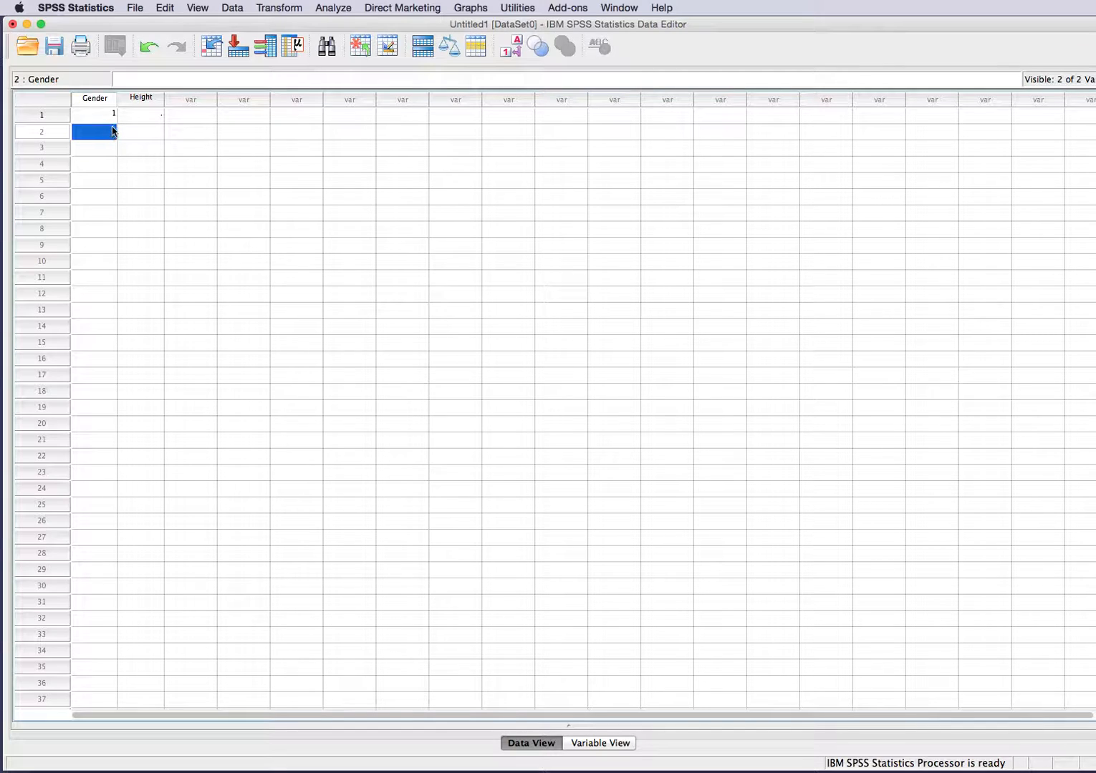
pyautogui.write('2')
pyautogui.click(105, 148)
pyautogui.write('1')
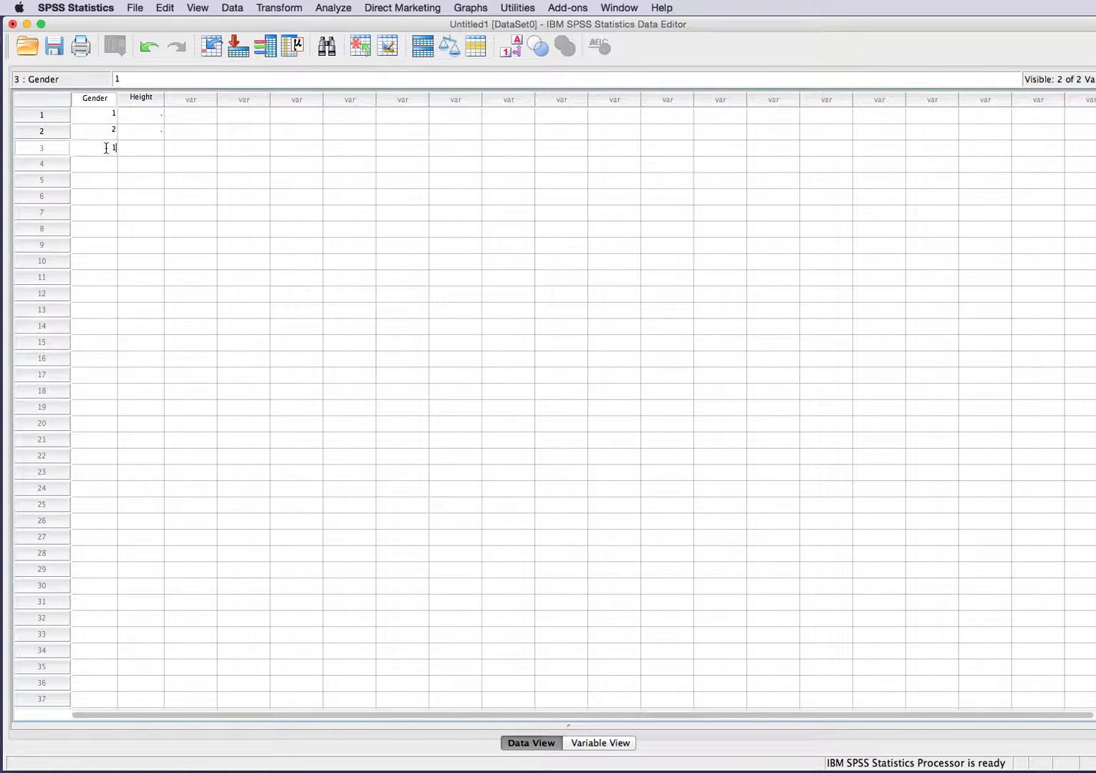
pyautogui.click(111, 168)
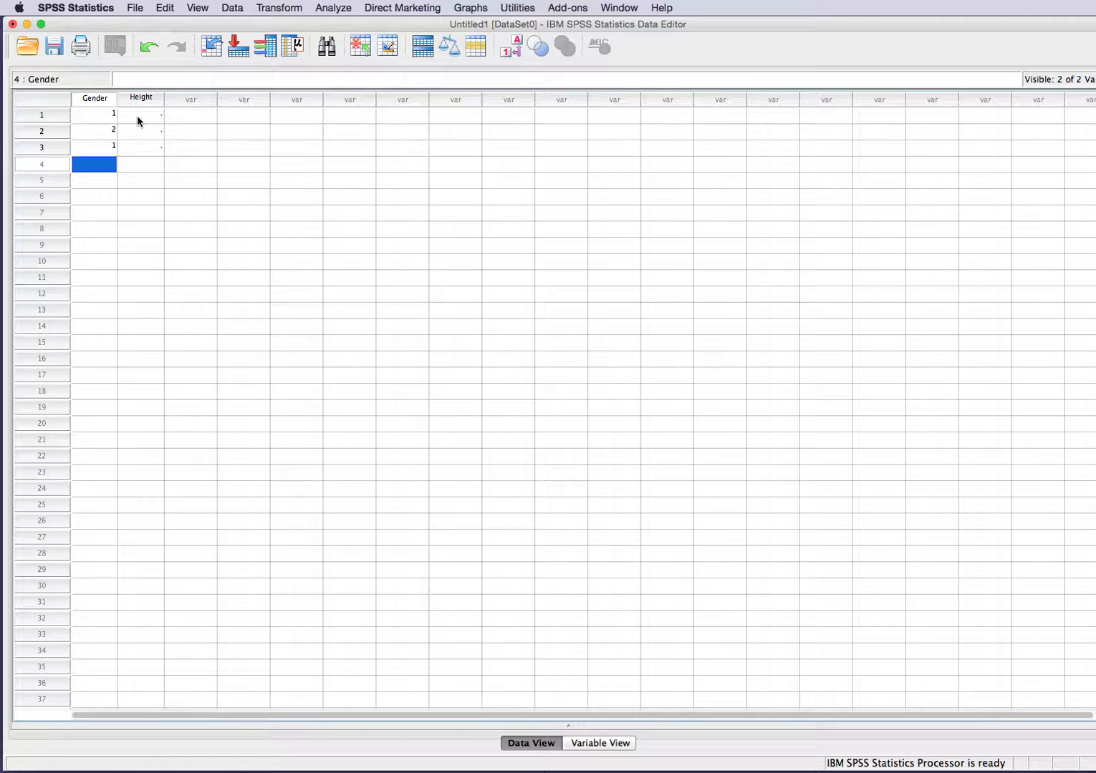
pyautogui.click(511, 47)
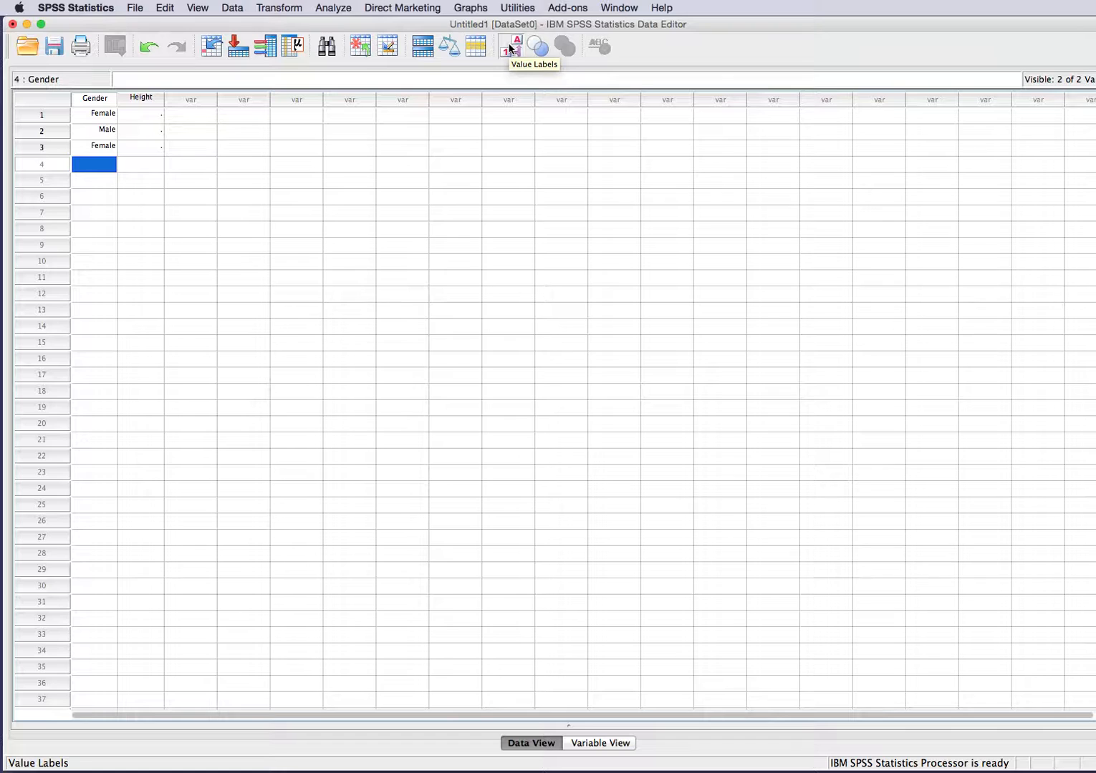
# - Enter Height values 55, 60 and 57 for the first three cases and switch to Variable View
pyautogui.click(151, 120)
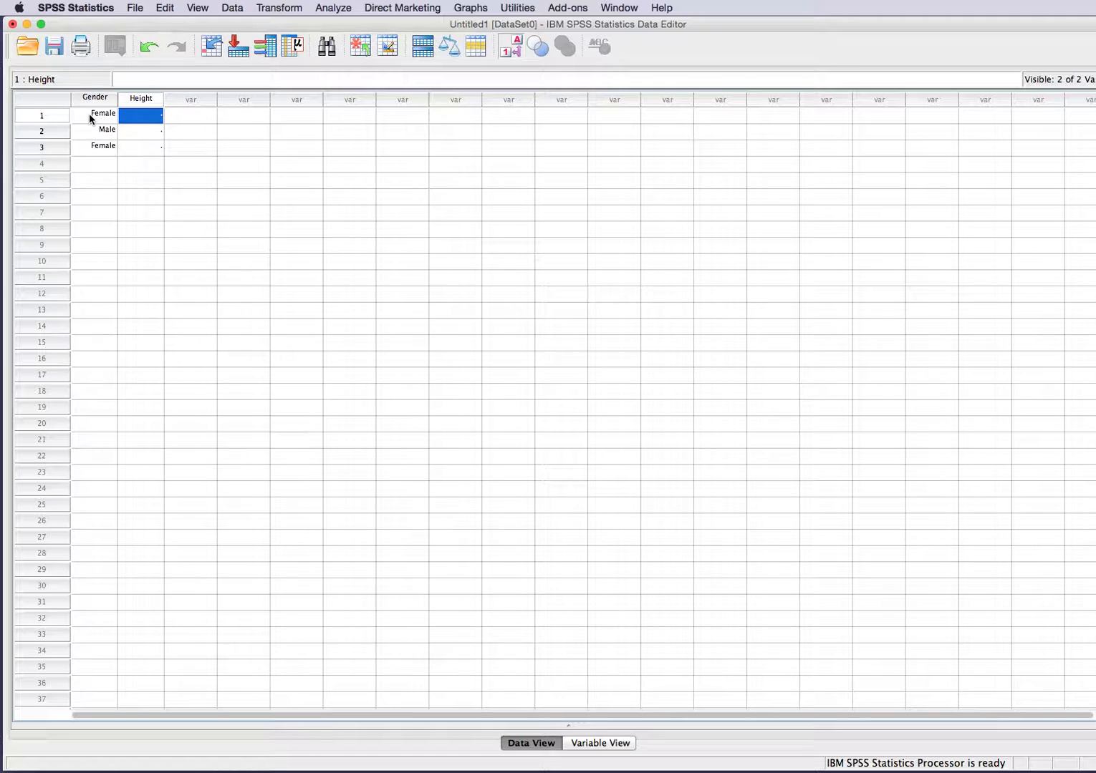
pyautogui.write('55')
pyautogui.click(142, 130)
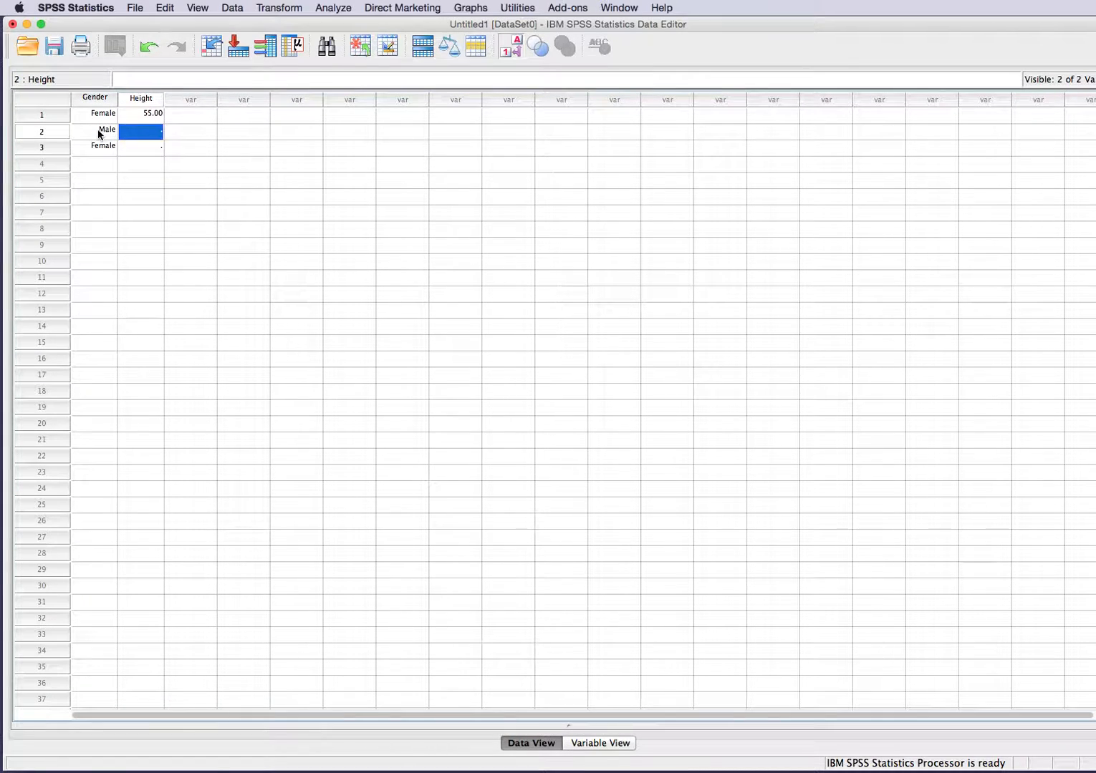
pyautogui.write('60')
pyautogui.click(145, 146)
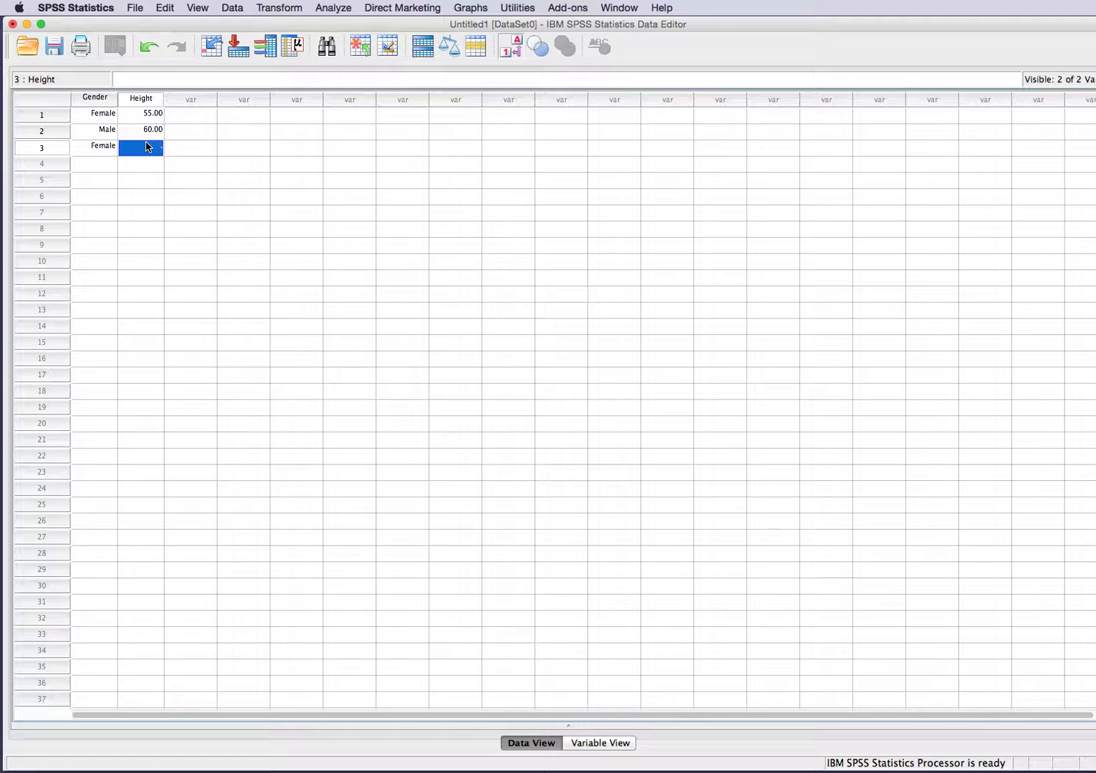
pyautogui.write('57')
pyautogui.hscroll(1, 284, 101)
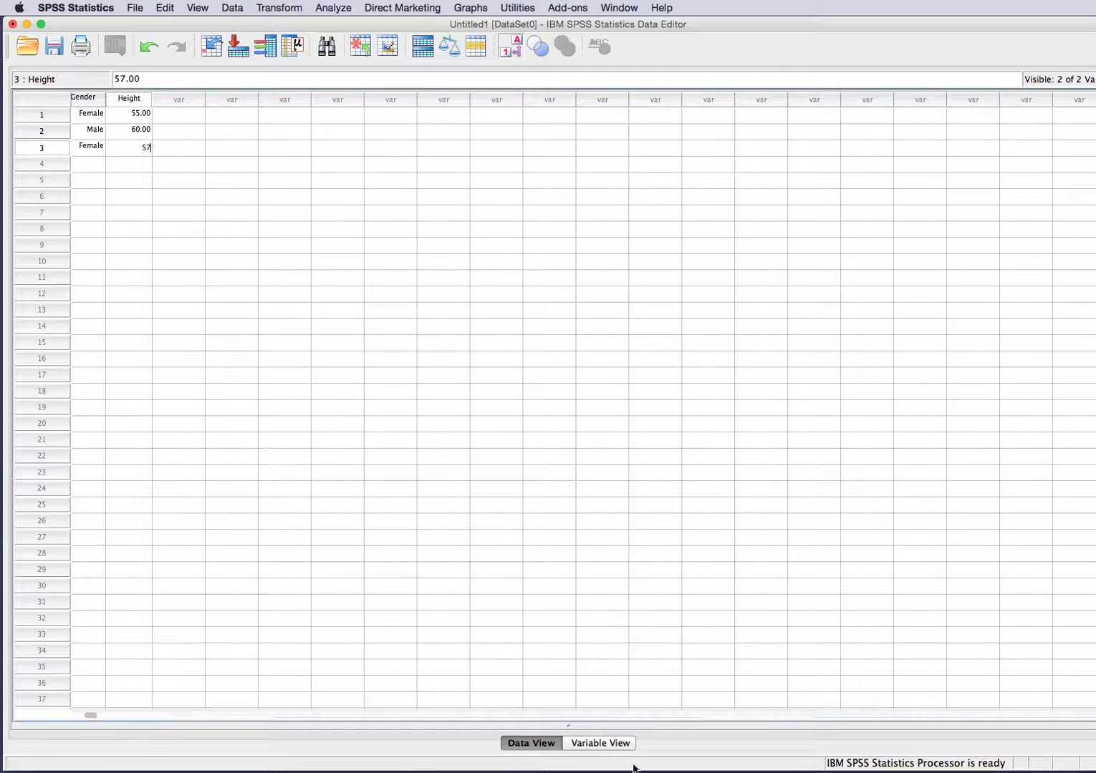
pyautogui.click(613, 745)
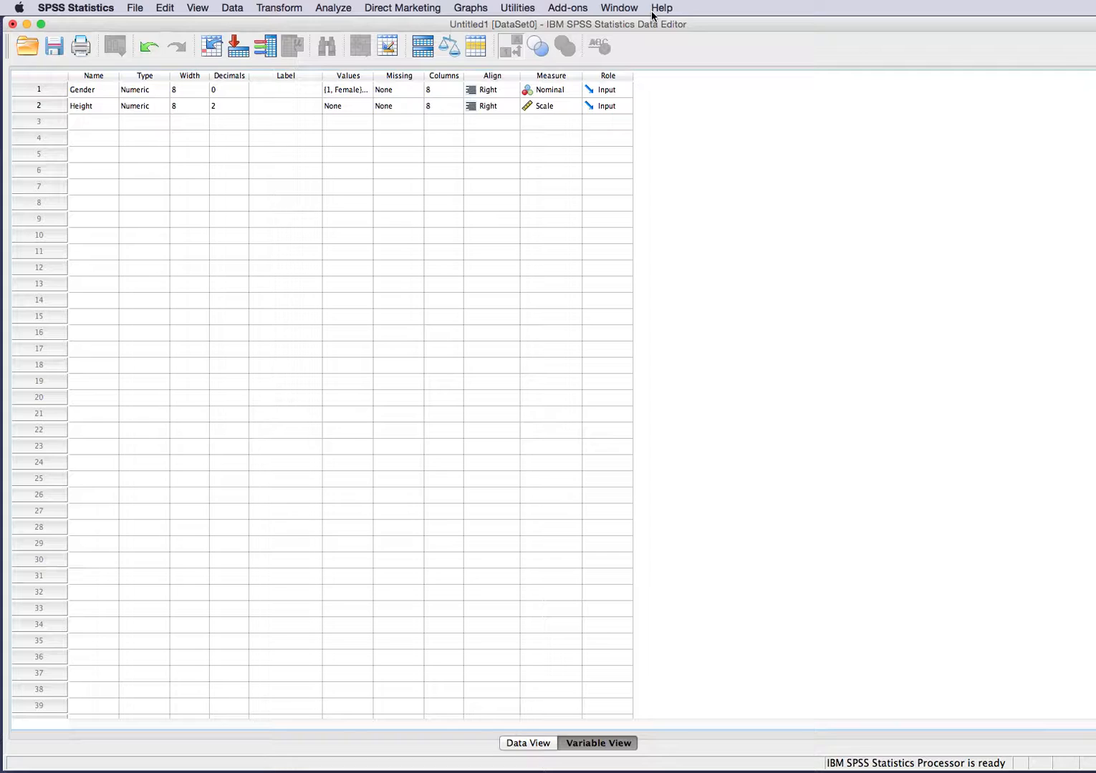
pyautogui.click(336, 10)
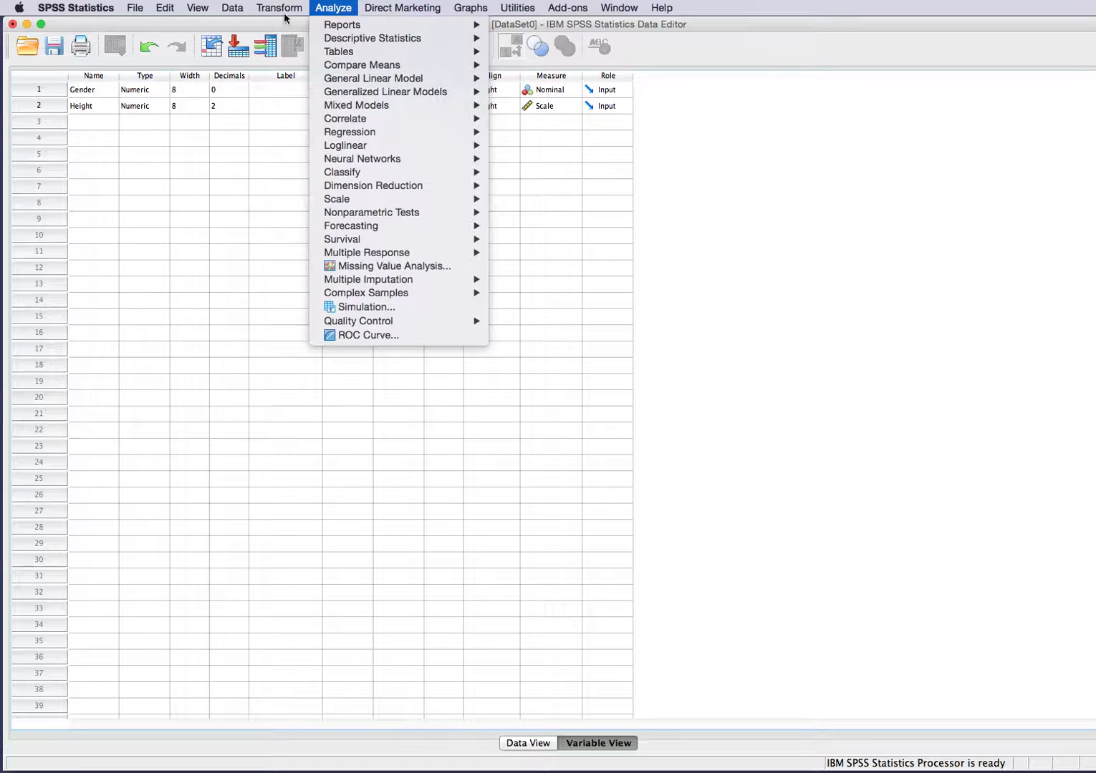
pyautogui.moveTo(278, 10)
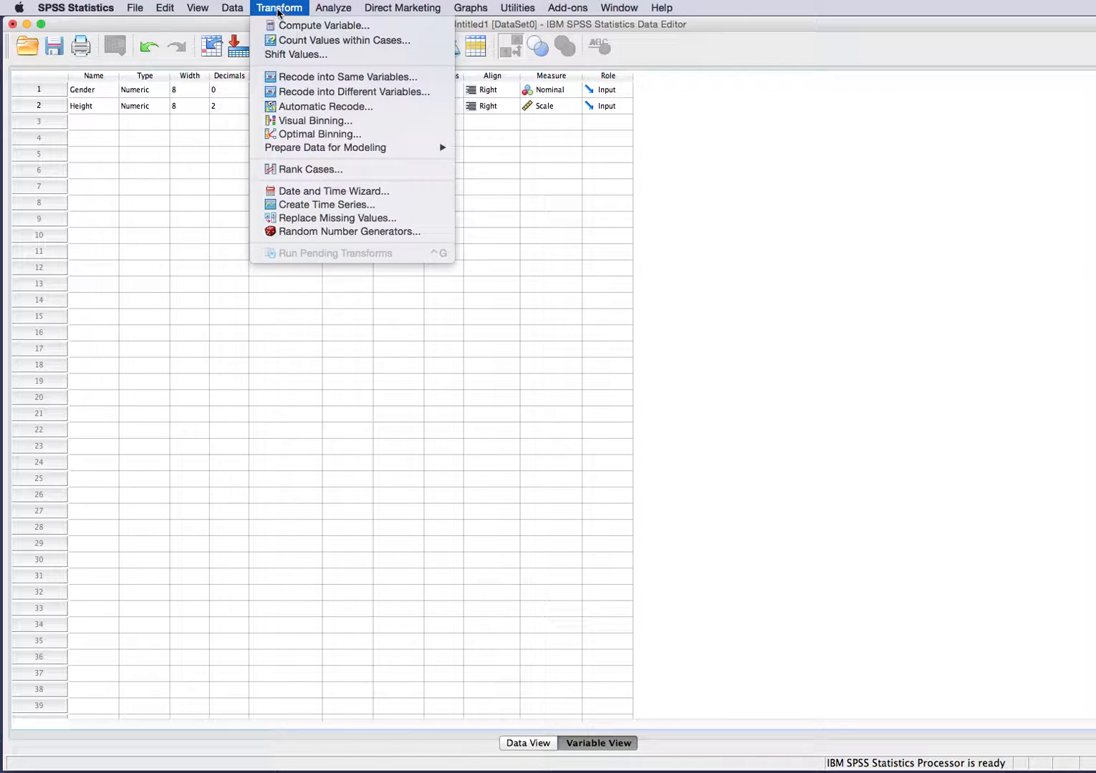
pyautogui.click(278, 9)
pyautogui.click(239, 8)
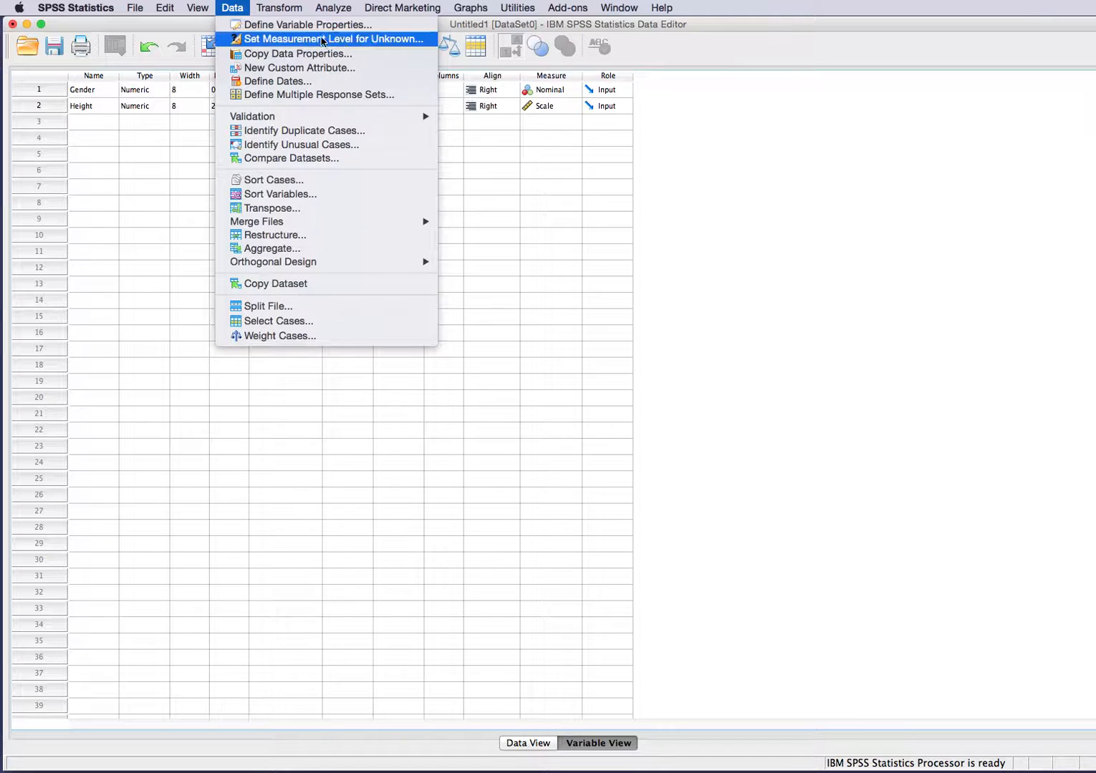
pyautogui.moveTo(334, 9)
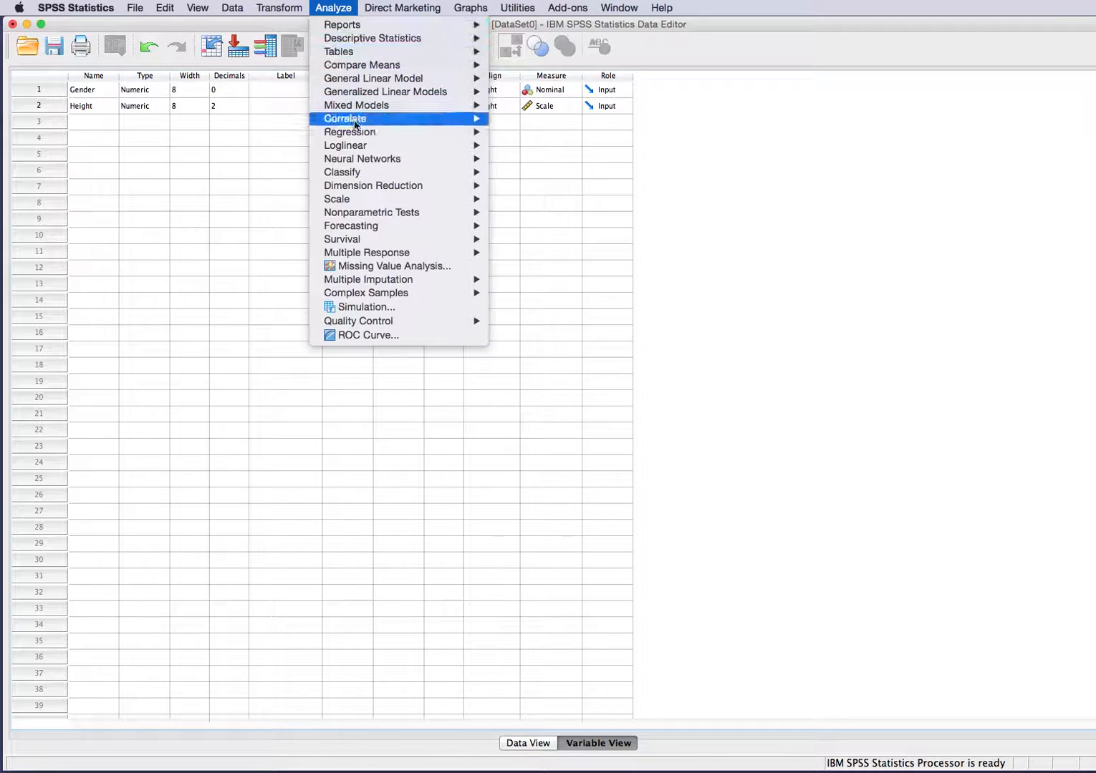
pyautogui.click(228, 195)
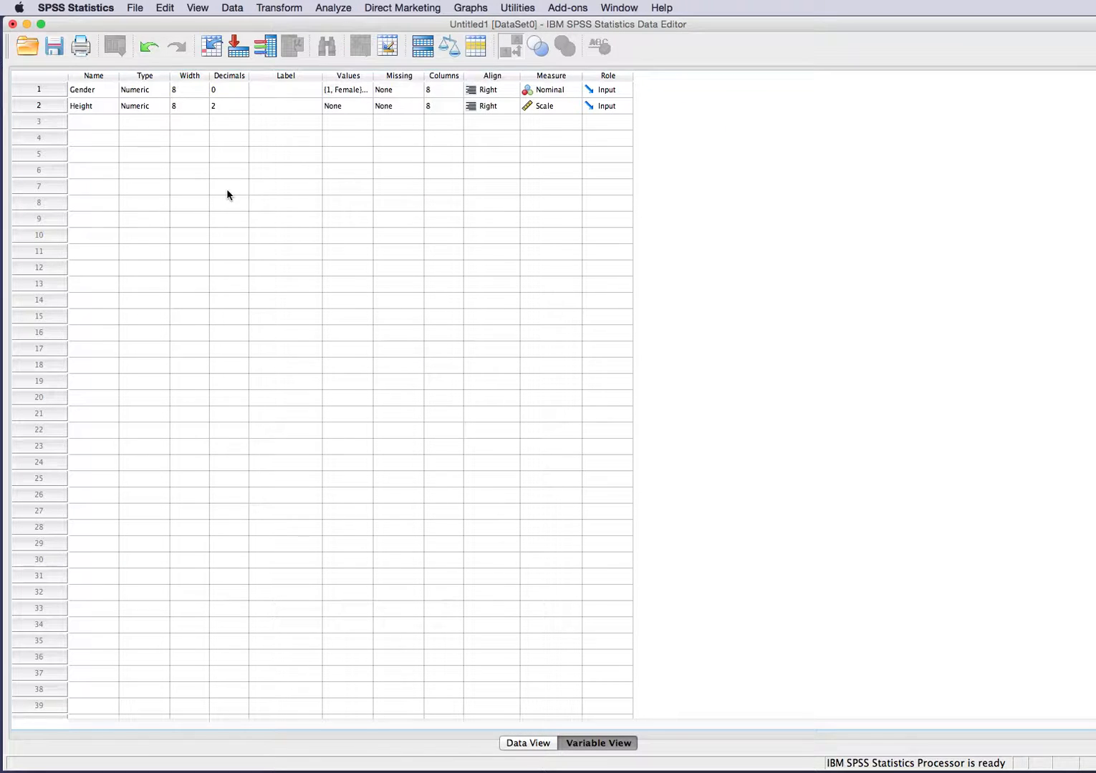